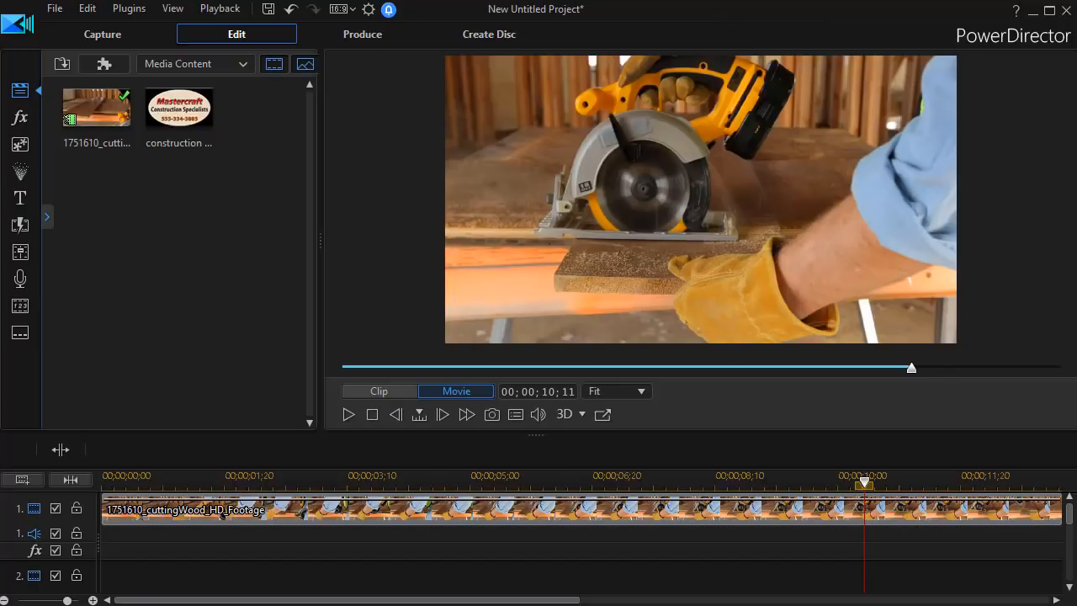
# Step: Preview the wood-cutting footage from the start and view the construction logo image in the media library
pyautogui.click(369, 415)
pyautogui.click(347, 414)
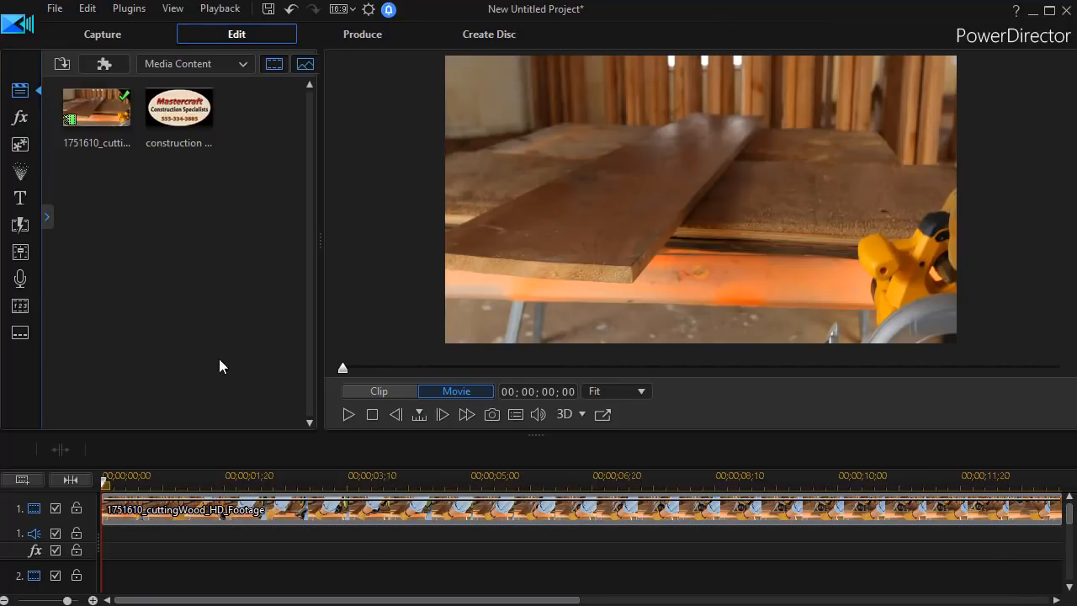
pyautogui.click(195, 114)
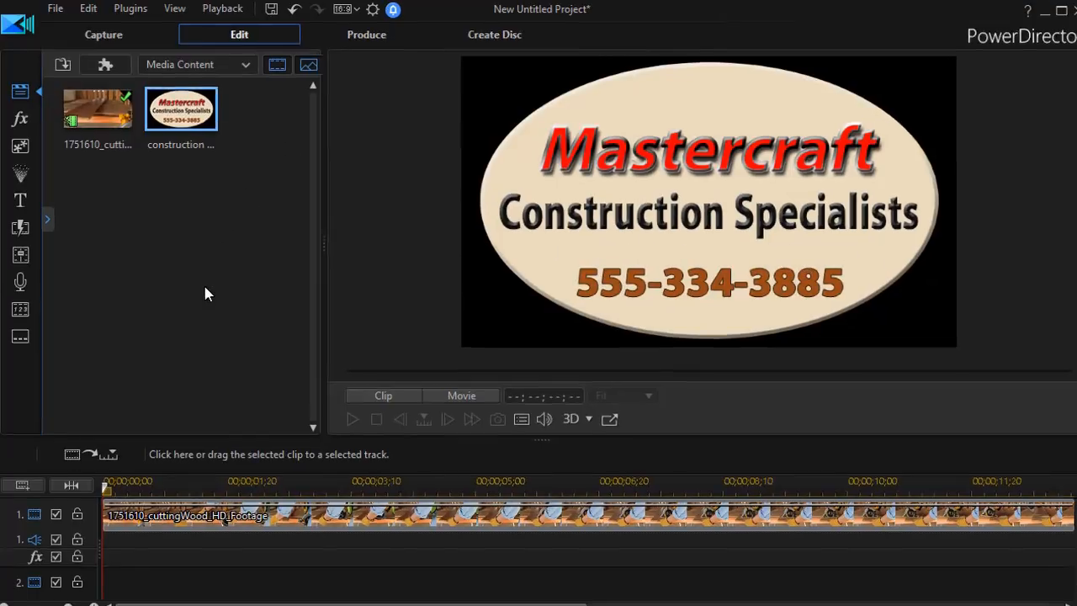
pyautogui.click(206, 297)
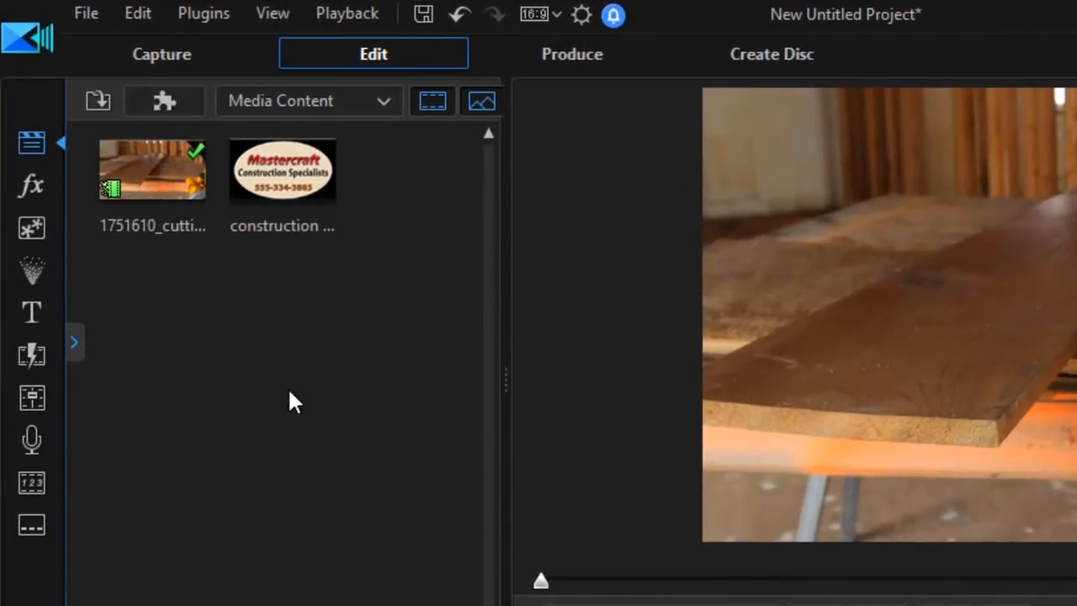
# Step: Add the 05_Bubble particle effect to video track 2 at the start of the timeline
pyautogui.click(32, 279)
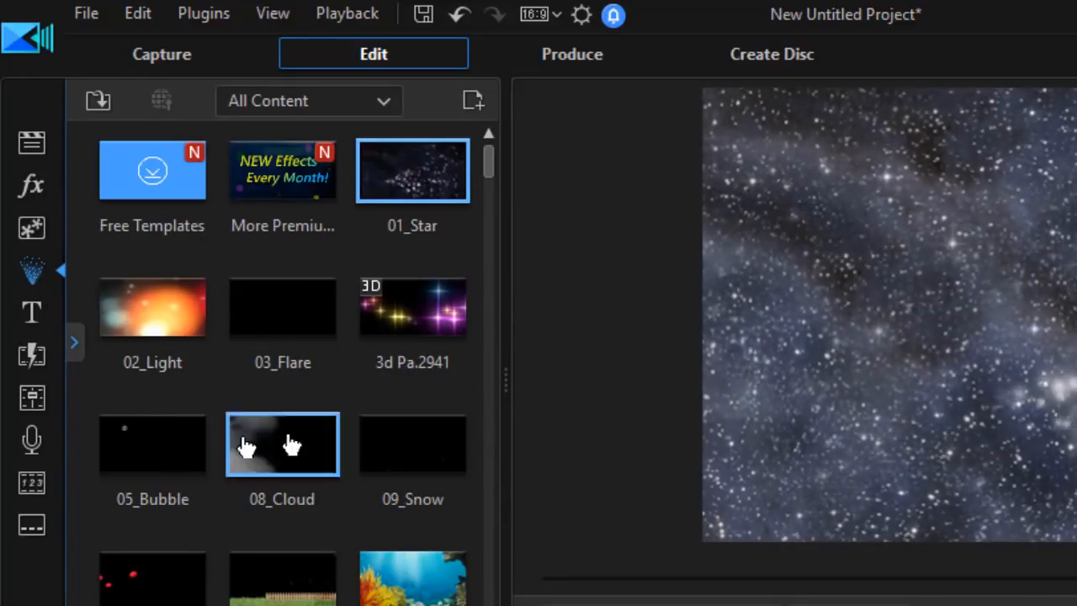
pyautogui.click(141, 450)
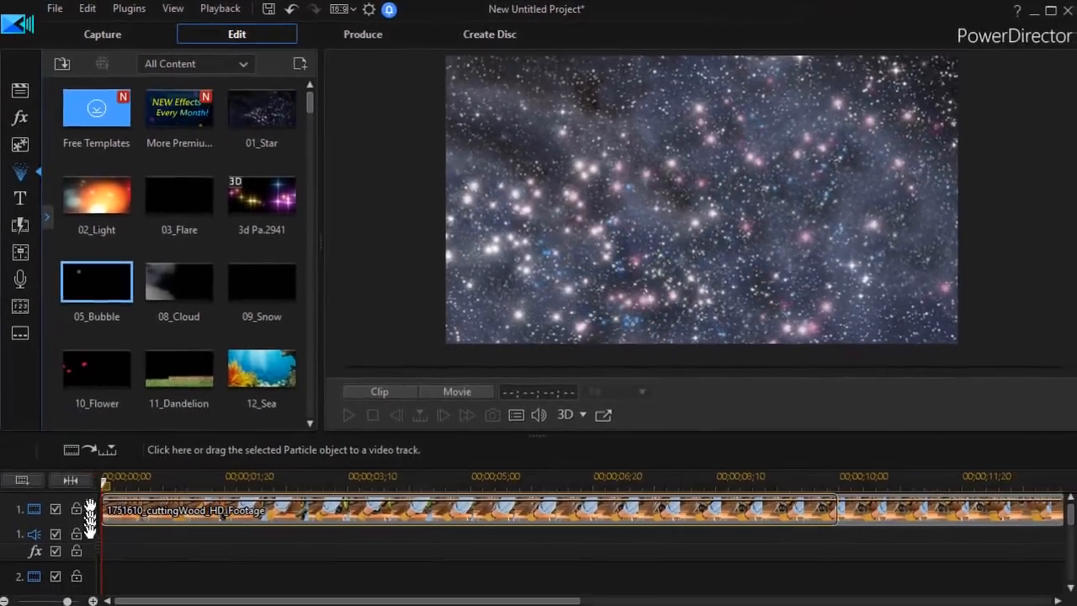
pyautogui.moveTo(90, 515); pyautogui.dragTo(156, 579)
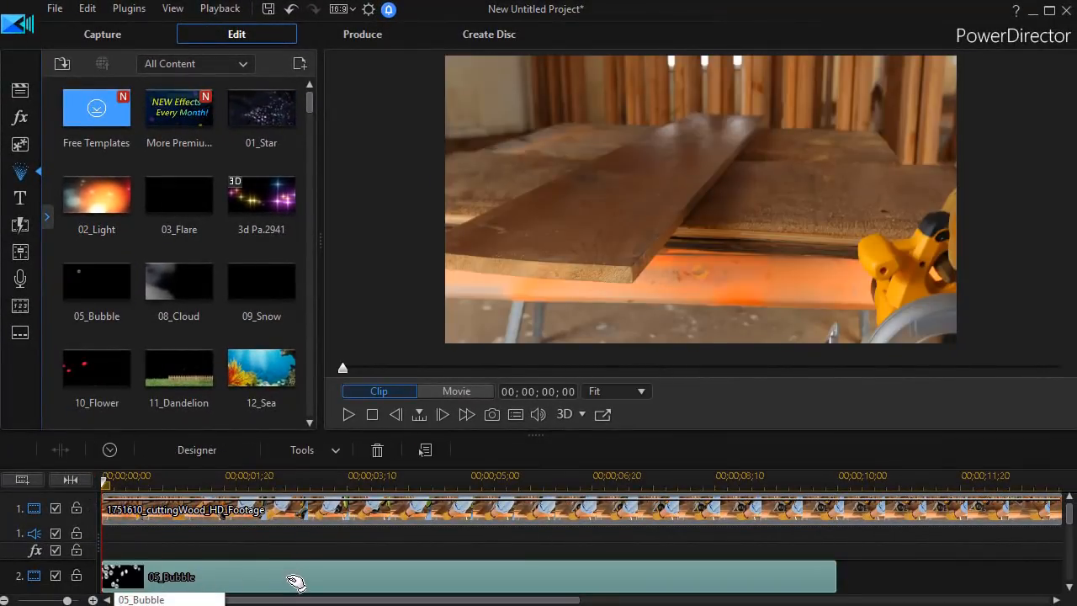
# Step: Open the 05_Bubble clip in the Particle Designer and remove its background image and all existing particles
pyautogui.scroll(-1, 295, 583)
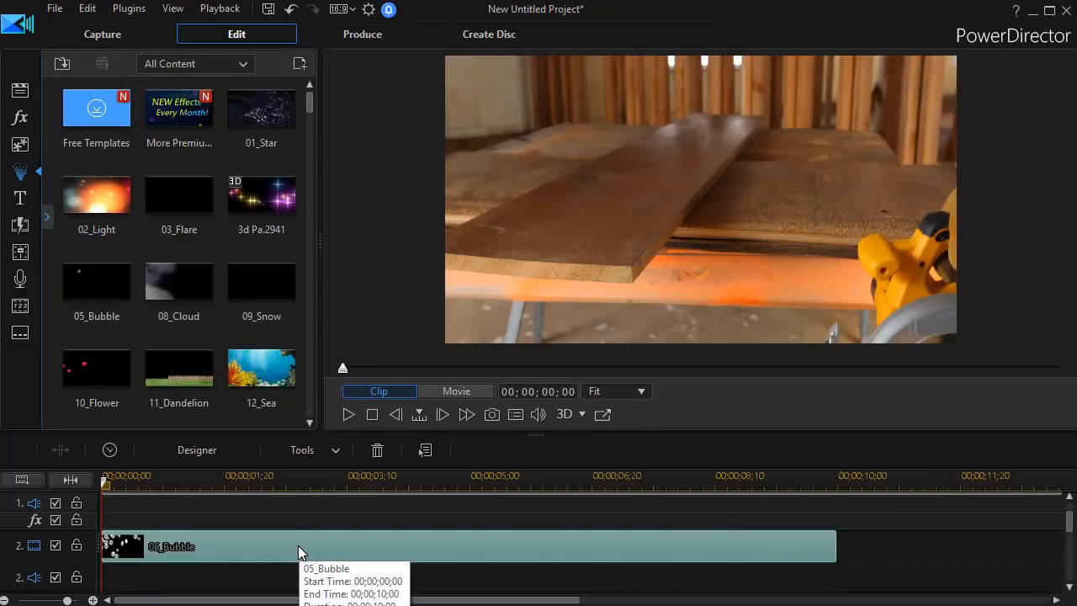
pyautogui.doubleClick(297, 547)
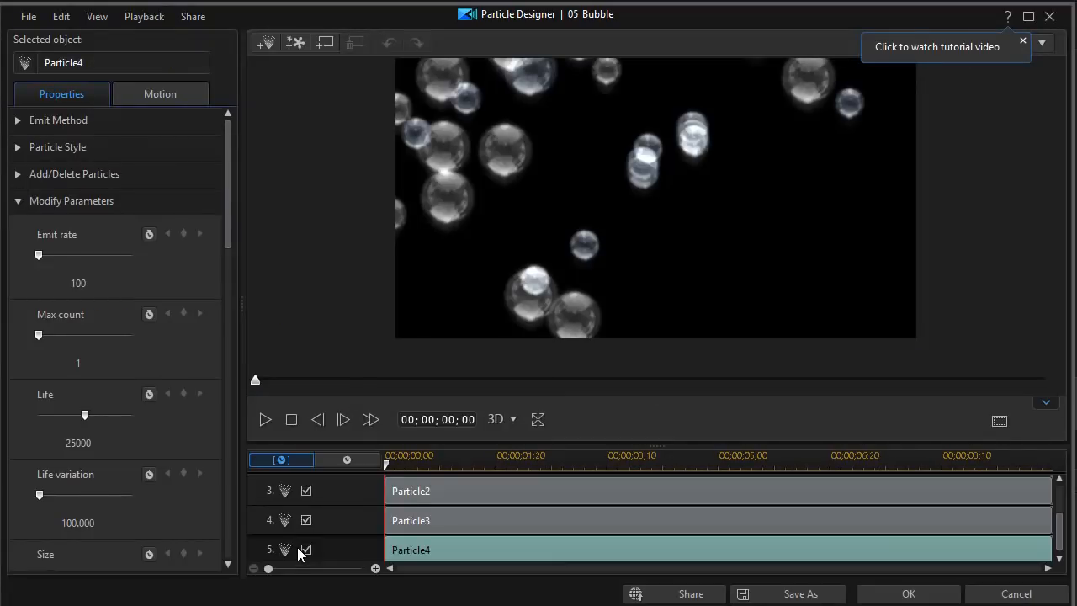
pyautogui.rightClick(450, 495)
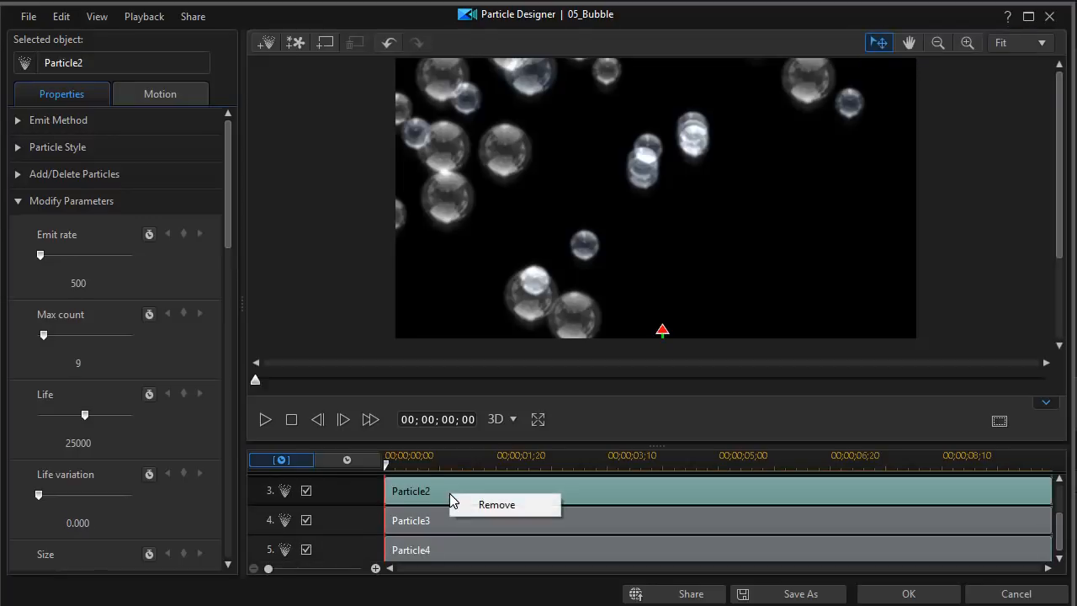
pyautogui.click(476, 504)
pyautogui.rightClick(471, 487)
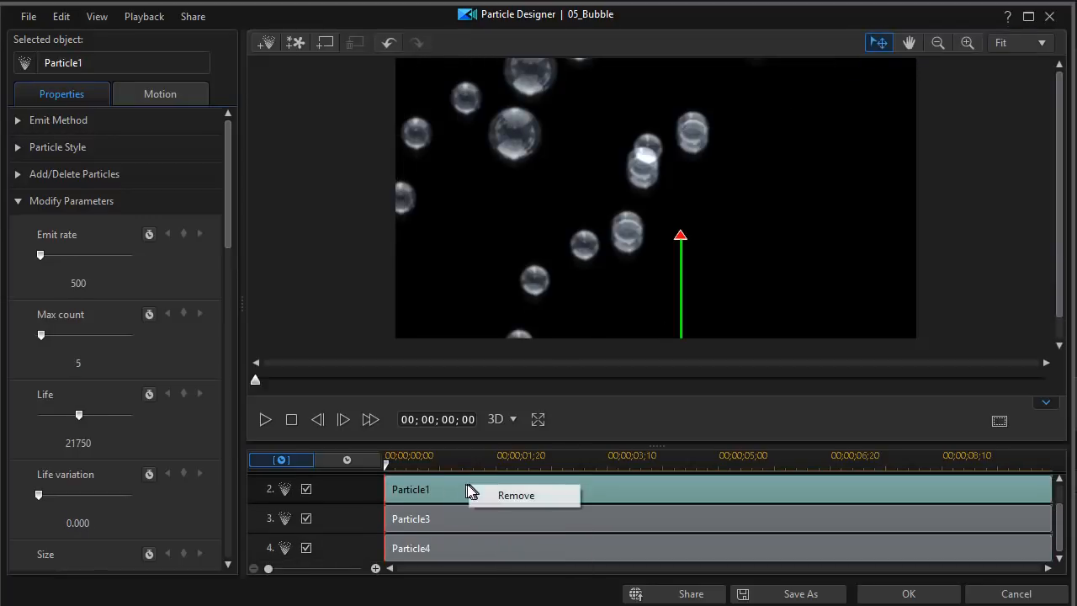
pyautogui.click(521, 497)
pyautogui.rightClick(510, 492)
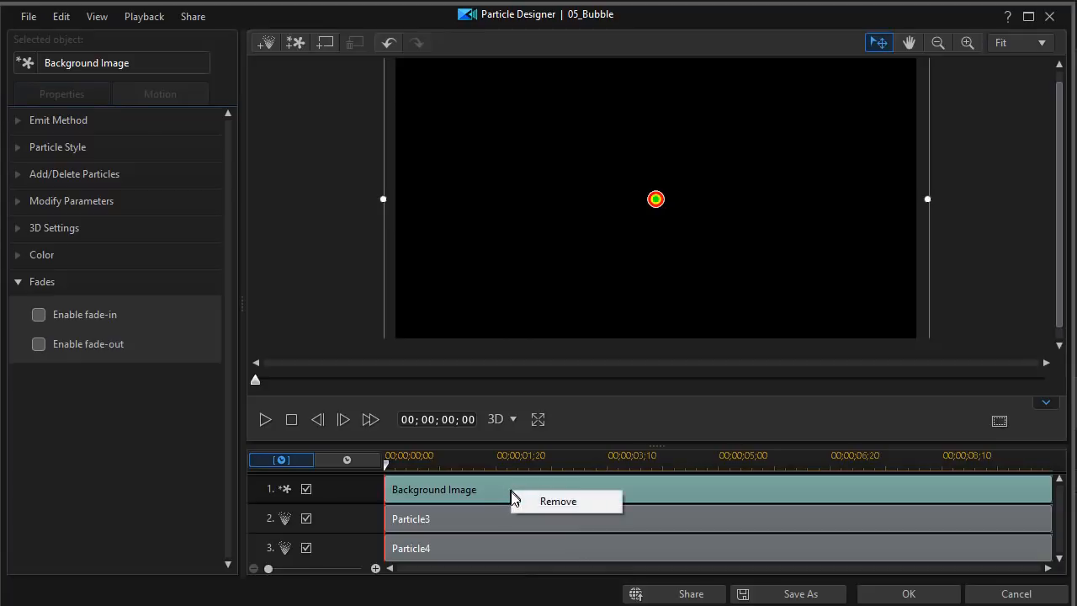
pyautogui.click(539, 503)
pyautogui.rightClick(518, 495)
pyautogui.click(539, 507)
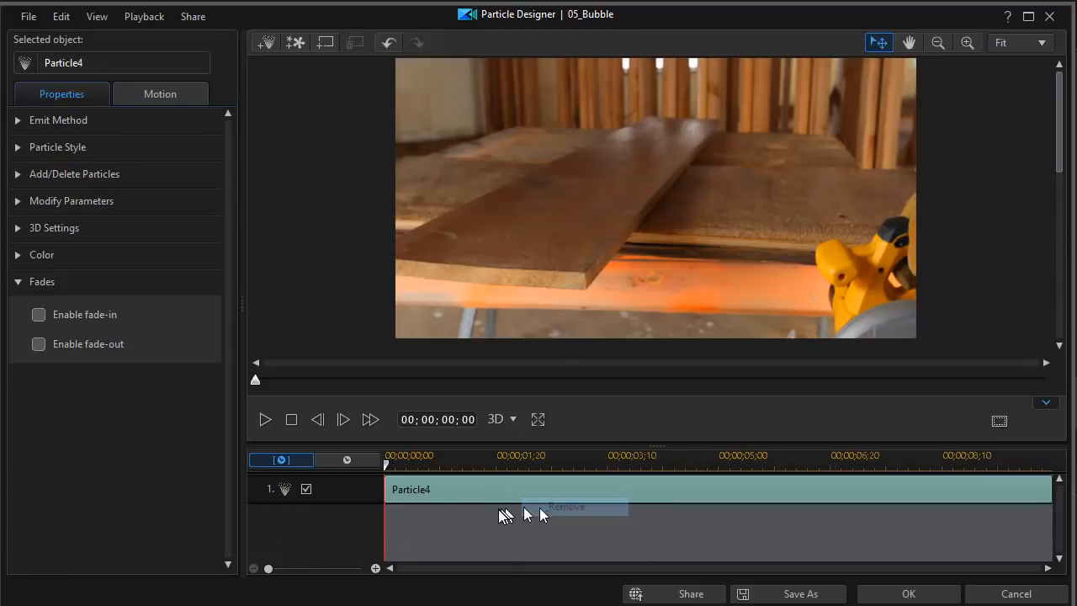
pyautogui.rightClick(497, 492)
pyautogui.click(546, 505)
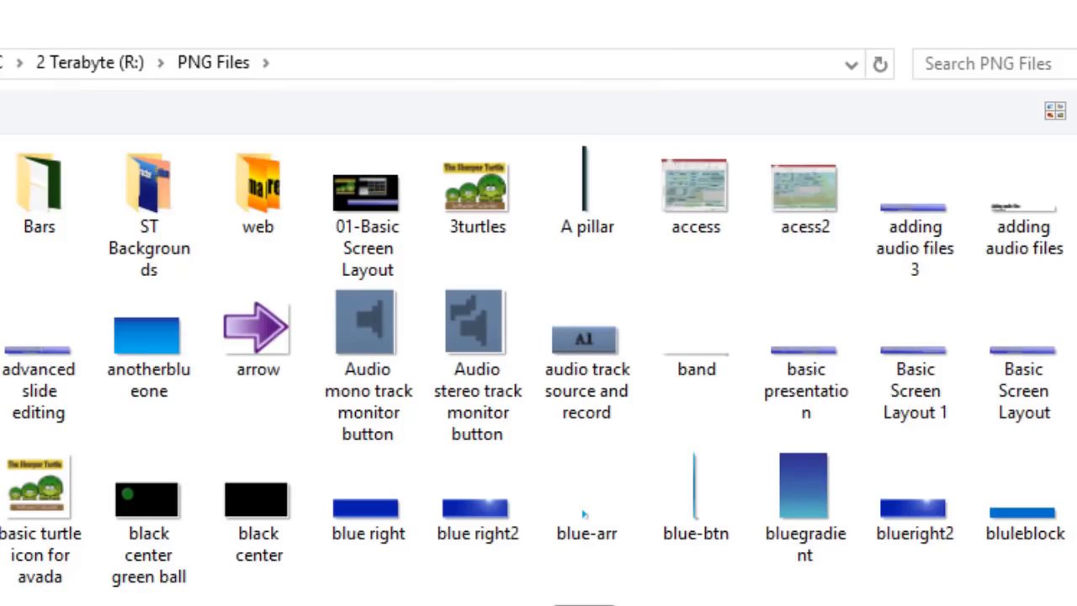
# Step: Create a new particle object from the Mastercraft logo image in the PNG Files folder and preview its animation
pyautogui.scroll(-5, 440, 500)
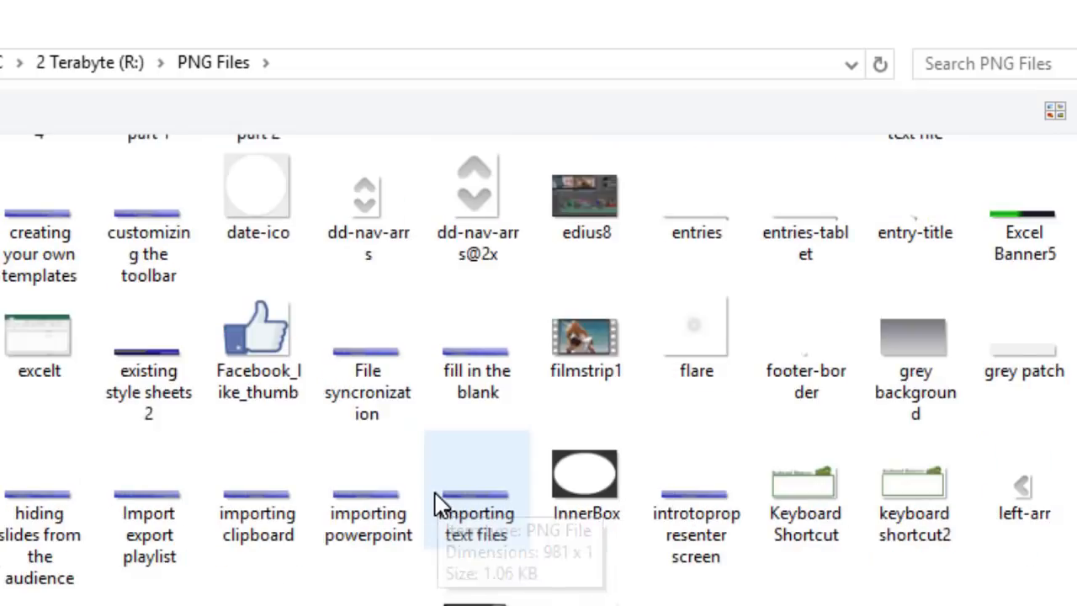
pyautogui.scroll(3, 437, 498)
pyautogui.doubleClick(375, 478)
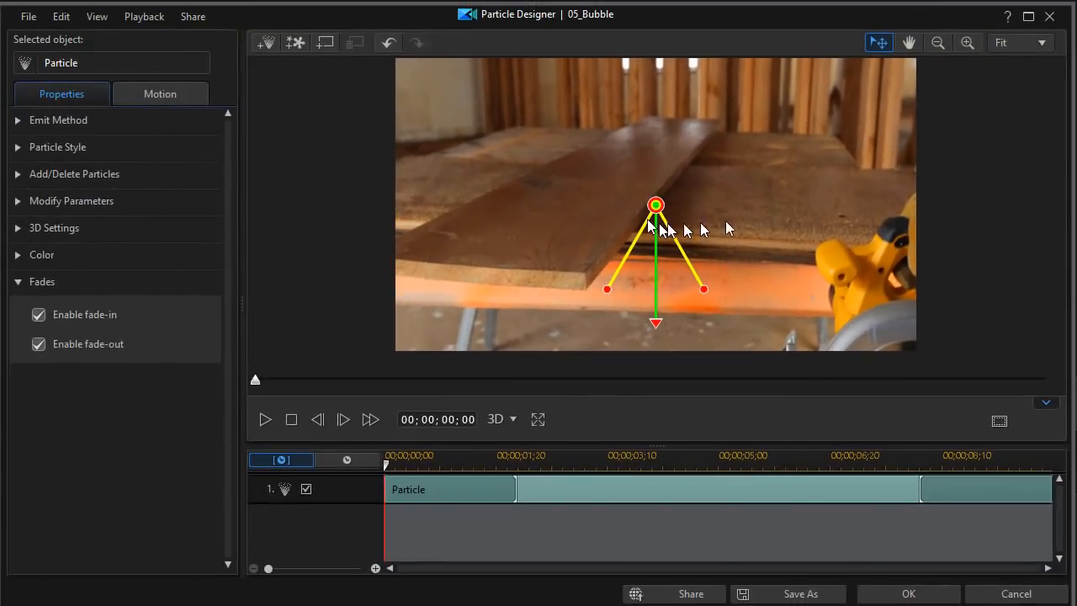
pyautogui.click(266, 420)
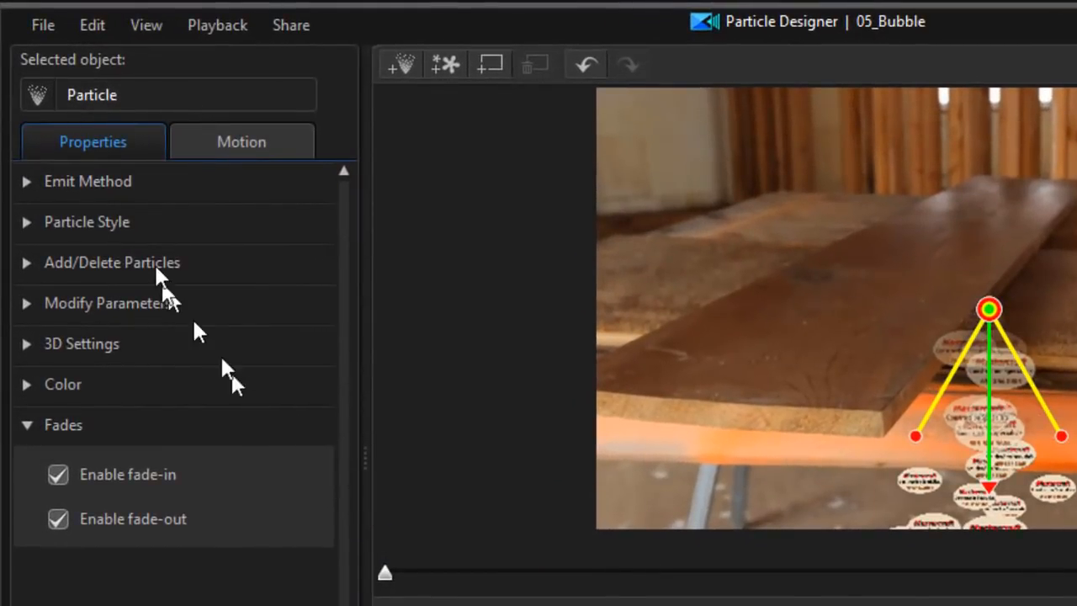
# Step: Disable the logo particle's fade-in and fade-out, and look over the particle style options
pyautogui.click(60, 473)
pyautogui.click(58, 516)
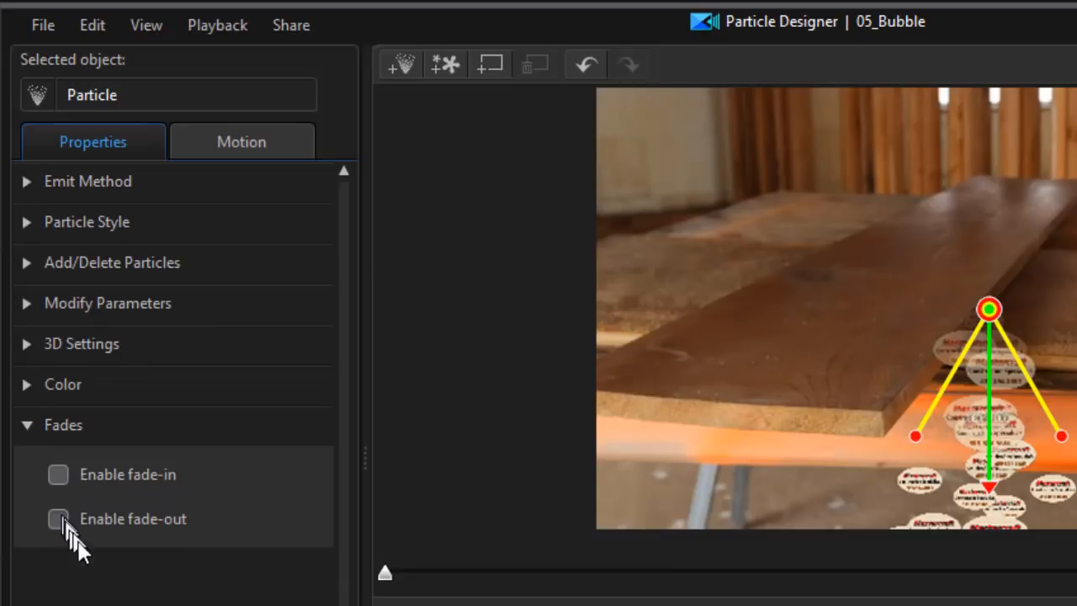
pyautogui.click(26, 427)
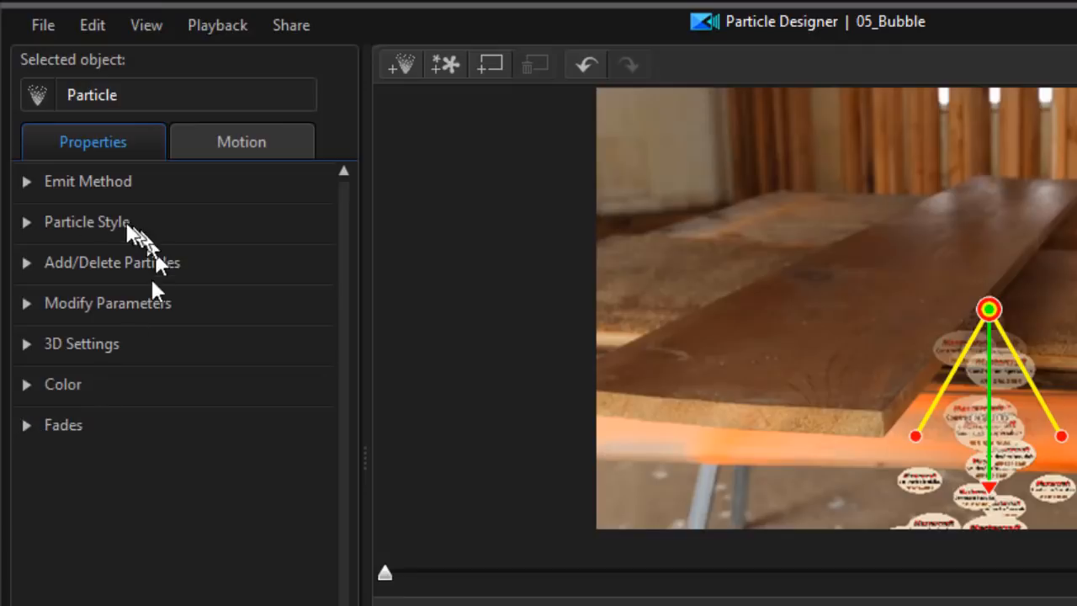
pyautogui.click(25, 222)
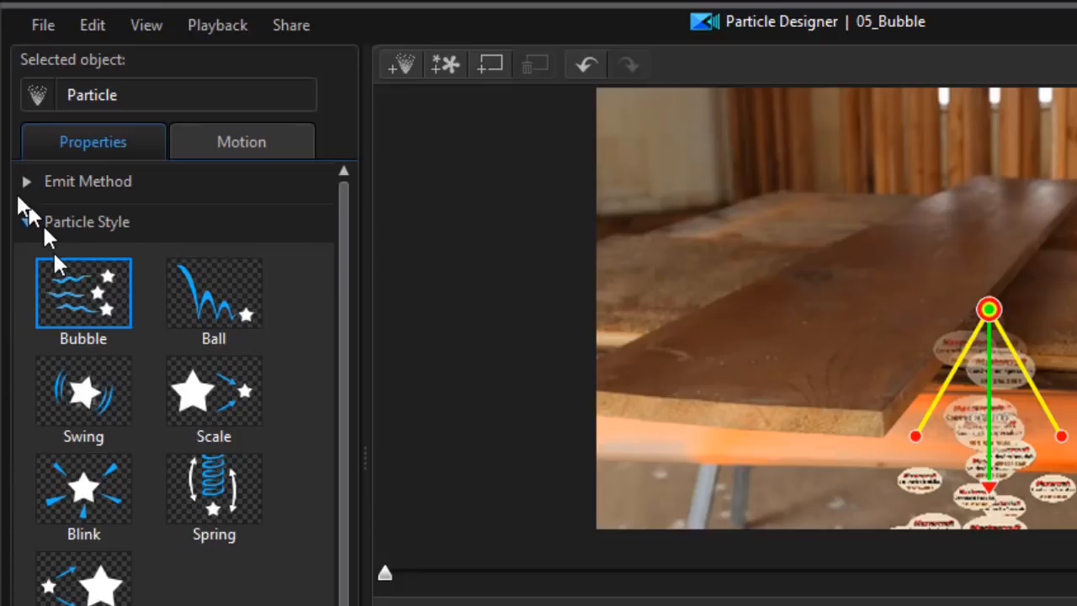
pyautogui.click(32, 217)
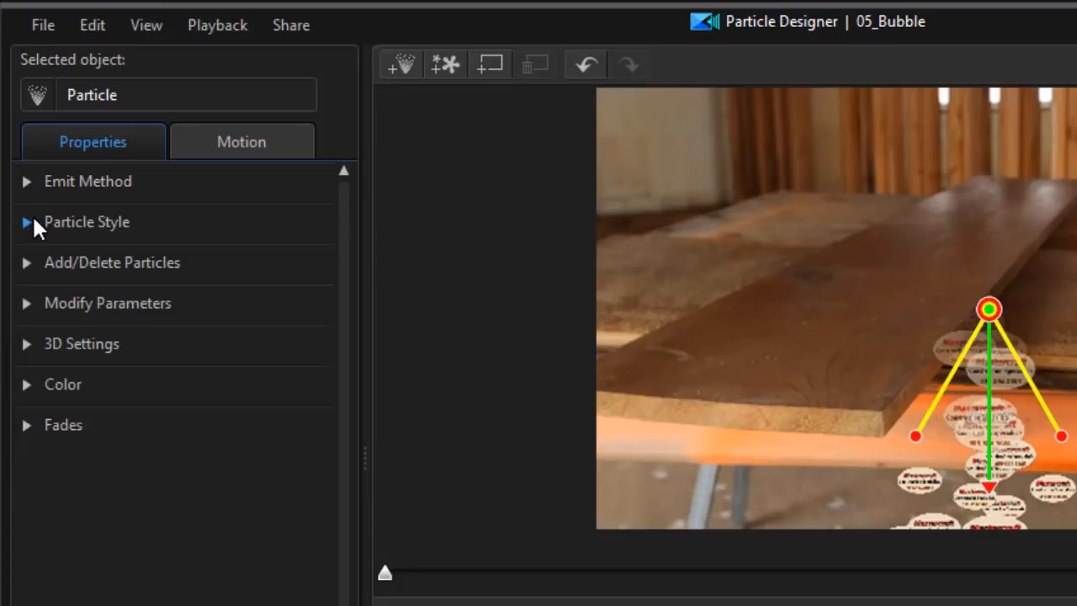
# Step: Set the particle's emit rate and max count to 1, its life to 50000 and its life variation to 0
pyautogui.click(28, 304)
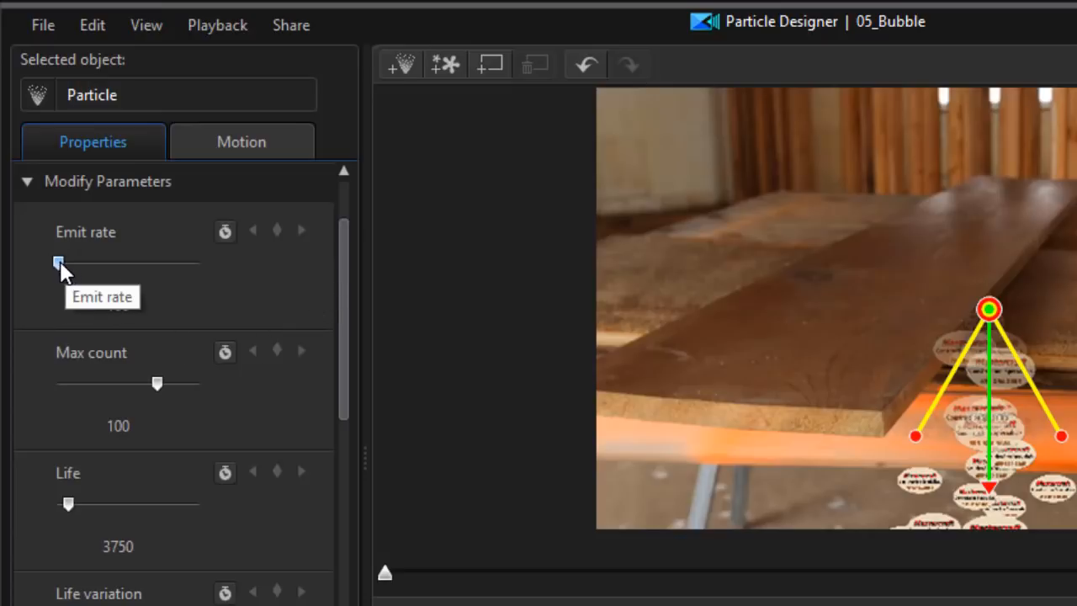
pyautogui.moveTo(60, 263); pyautogui.dragTo(54, 257)
pyautogui.moveTo(155, 383); pyautogui.dragTo(6, 395)
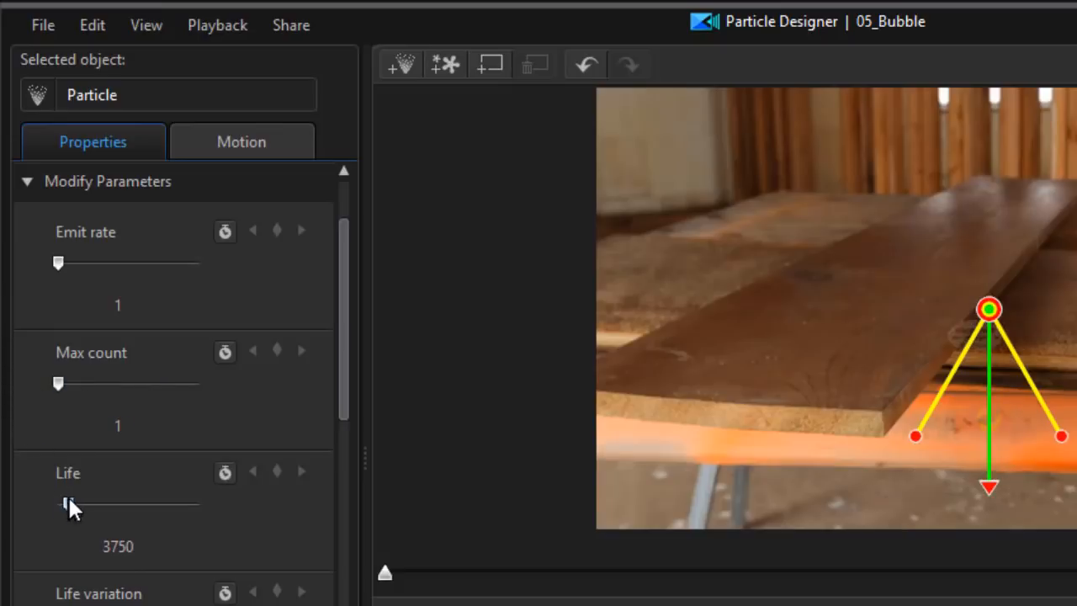
pyautogui.moveTo(68, 501); pyautogui.dragTo(252, 526)
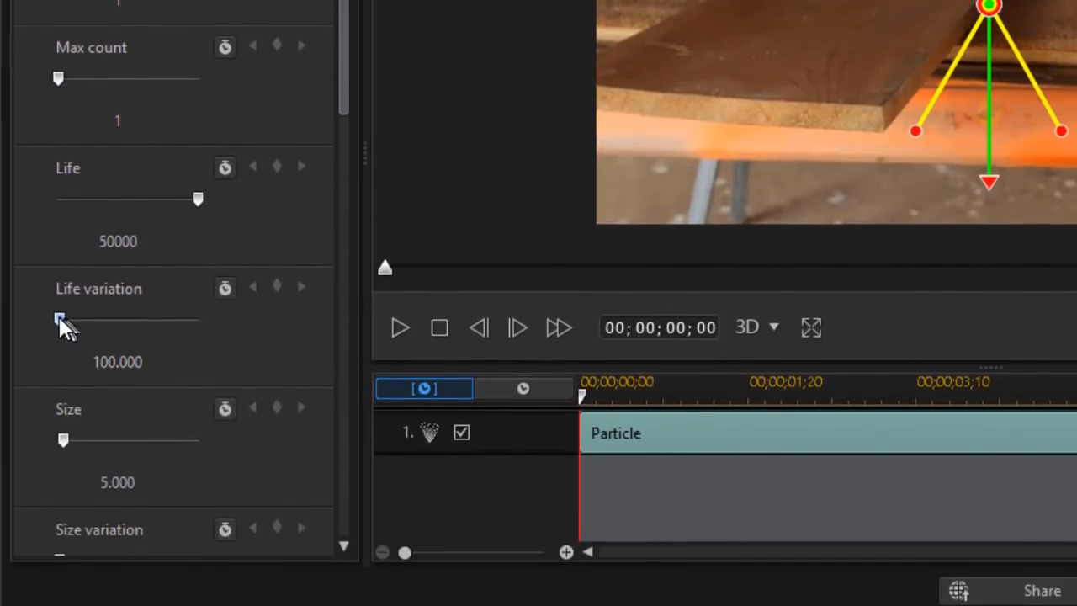
pyautogui.moveTo(59, 508); pyautogui.dragTo(19, 516)
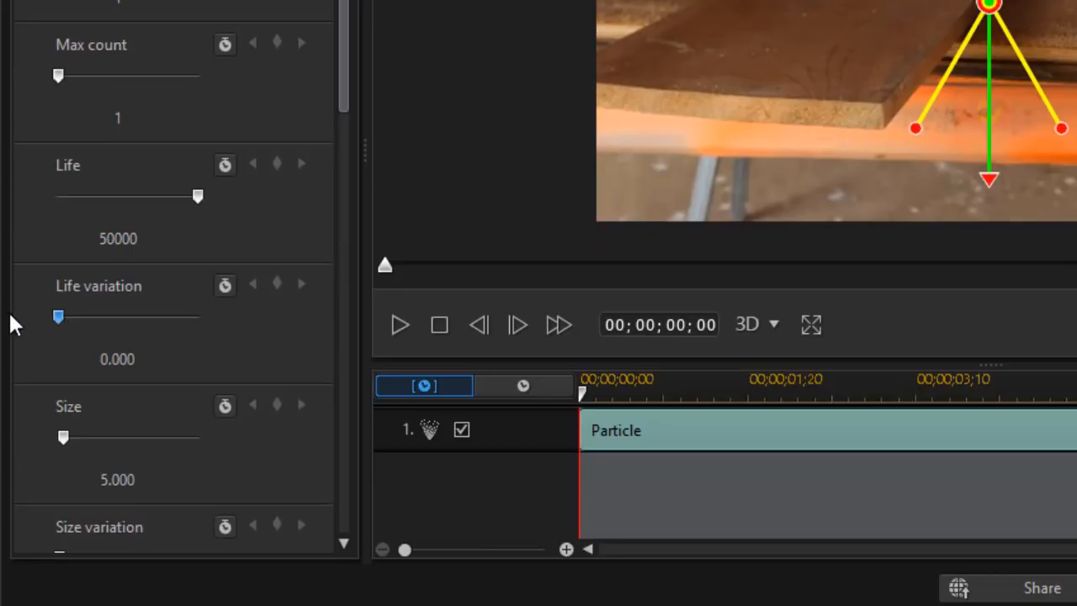
# Step: Set the particle's size to 35.455 and its size variation and speed variation to 0
pyautogui.scroll(-4, 349, 135)
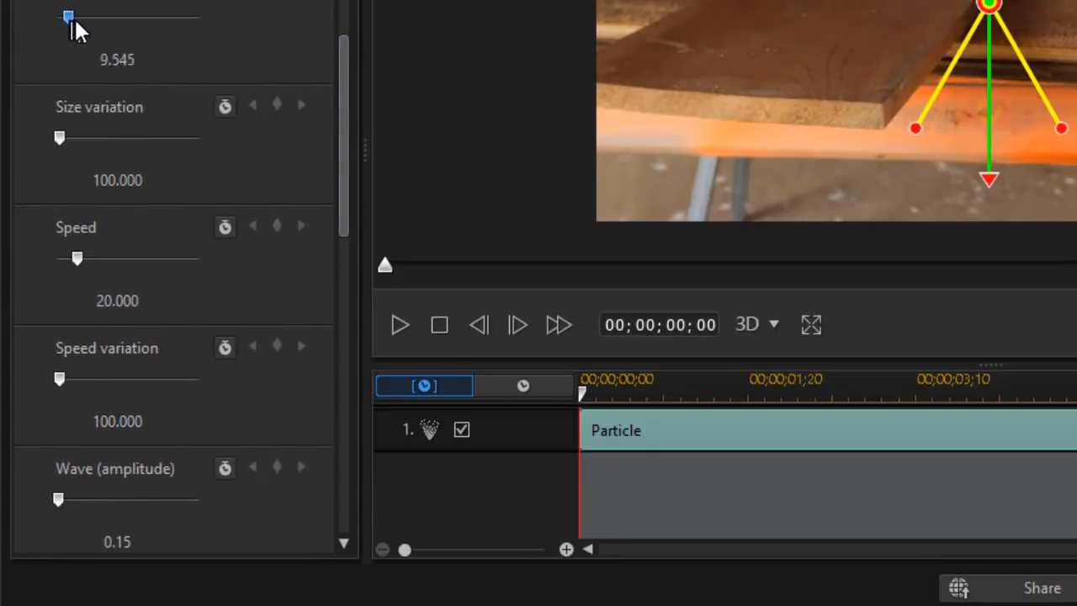
pyautogui.moveTo(89, 25); pyautogui.dragTo(91, 29)
pyautogui.moveTo(61, 138); pyautogui.dragTo(26, 161)
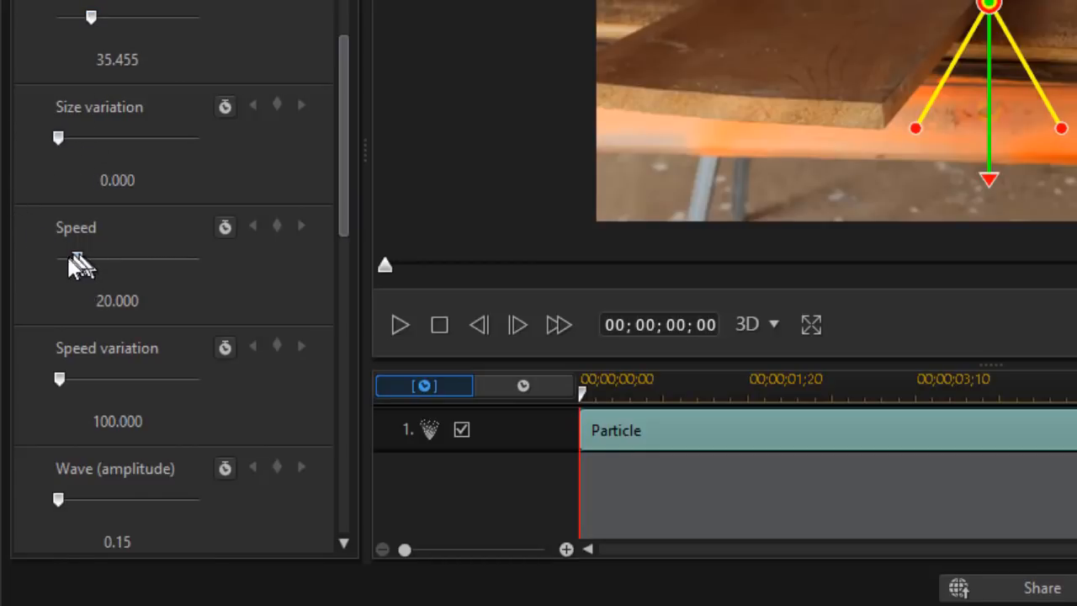
pyautogui.moveTo(58, 379); pyautogui.dragTo(5, 375)
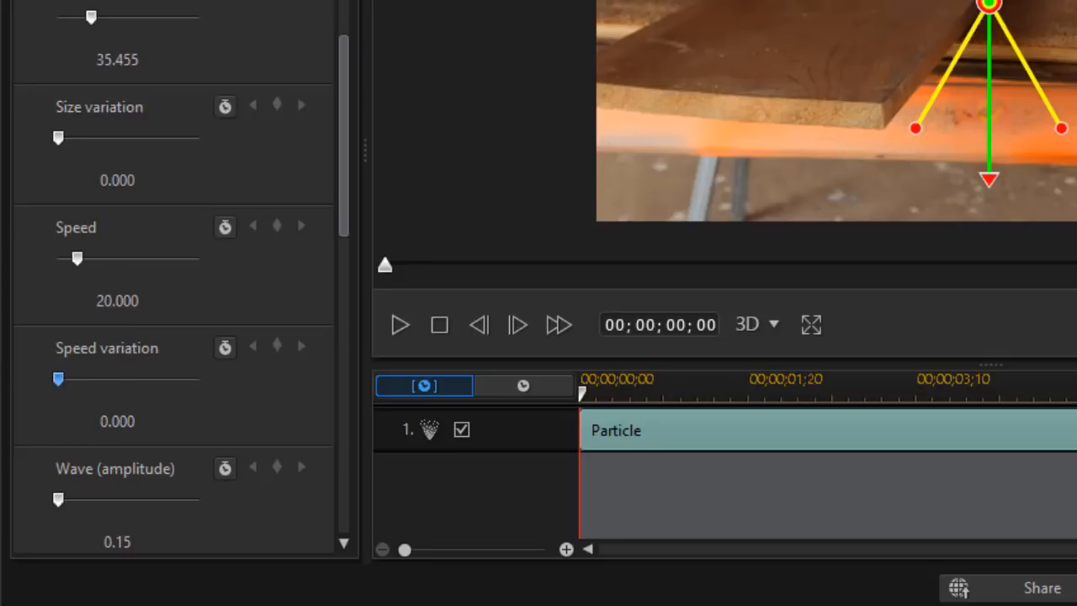
# Step: Reduce the wave amplitude and its variation to the minimum, and set wave frequency, its variation and rotation speed variation to 0
pyautogui.moveTo(343, 192); pyautogui.dragTo(331, 312)
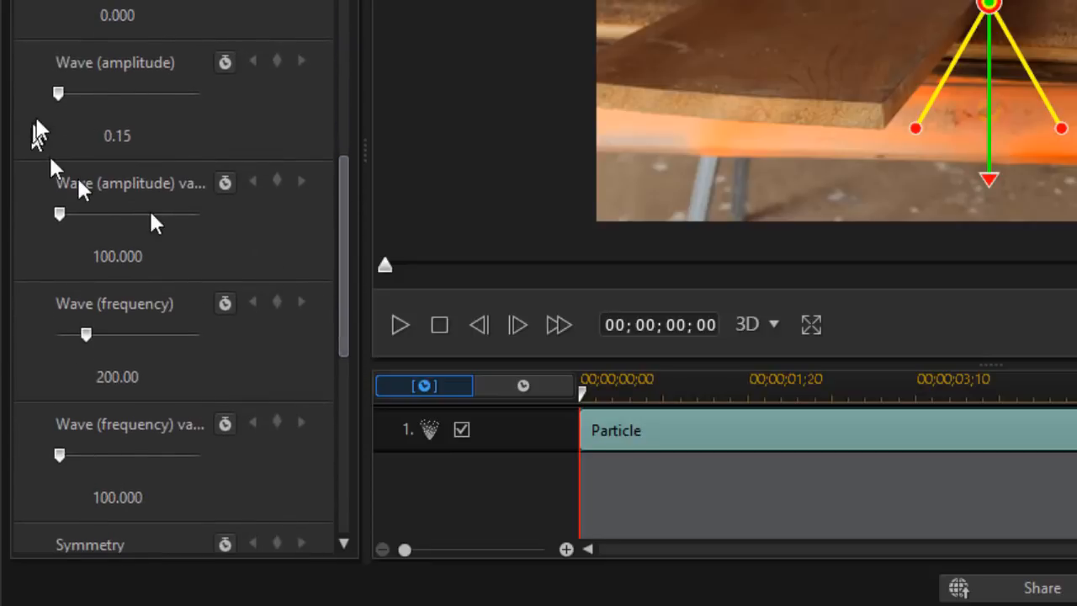
pyautogui.moveTo(59, 93); pyautogui.dragTo(12, 96)
pyautogui.moveTo(60, 215); pyautogui.dragTo(8, 217)
pyautogui.moveTo(17, 351); pyautogui.dragTo(16, 353)
pyautogui.moveTo(31, 461); pyautogui.dragTo(17, 462)
pyautogui.moveTo(346, 334); pyautogui.dragTo(325, 426)
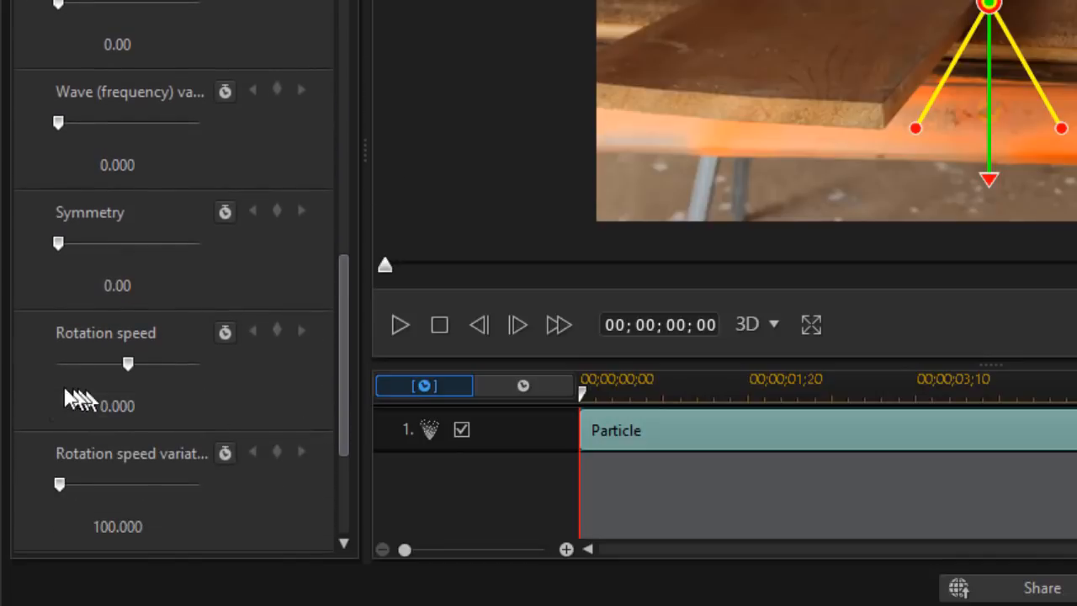
pyautogui.moveTo(59, 485); pyautogui.dragTo(20, 488)
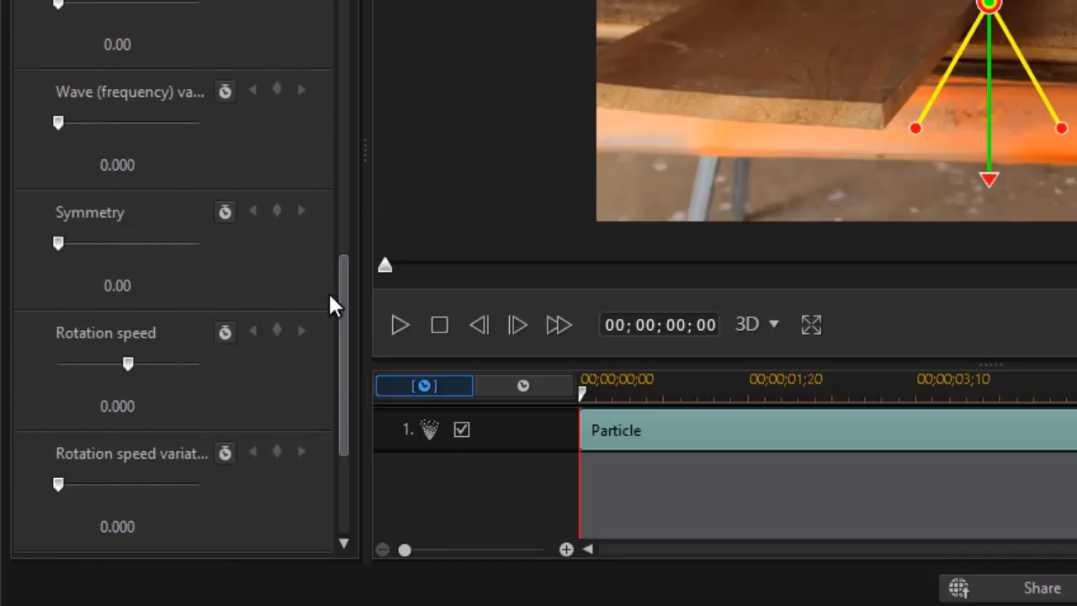
# Step: Narrow the emitter's spread to a straight downward line and move the emitter to the upper-left part of the frame
pyautogui.moveTo(340, 298); pyautogui.dragTo(344, 82)
pyautogui.scroll(5, 320, 35)
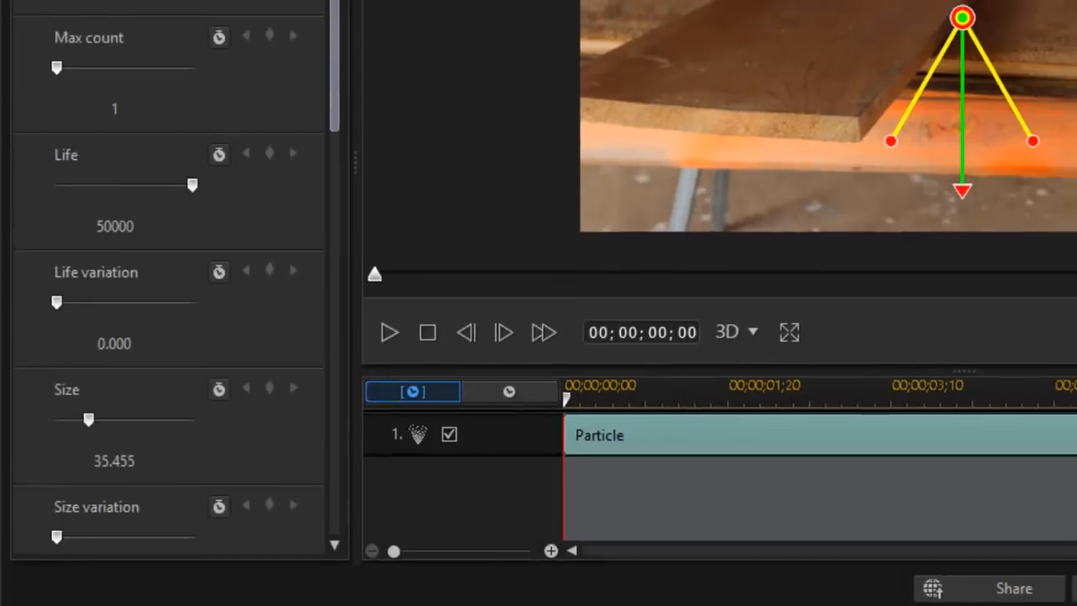
pyautogui.moveTo(243, 122); pyautogui.dragTo(240, 137)
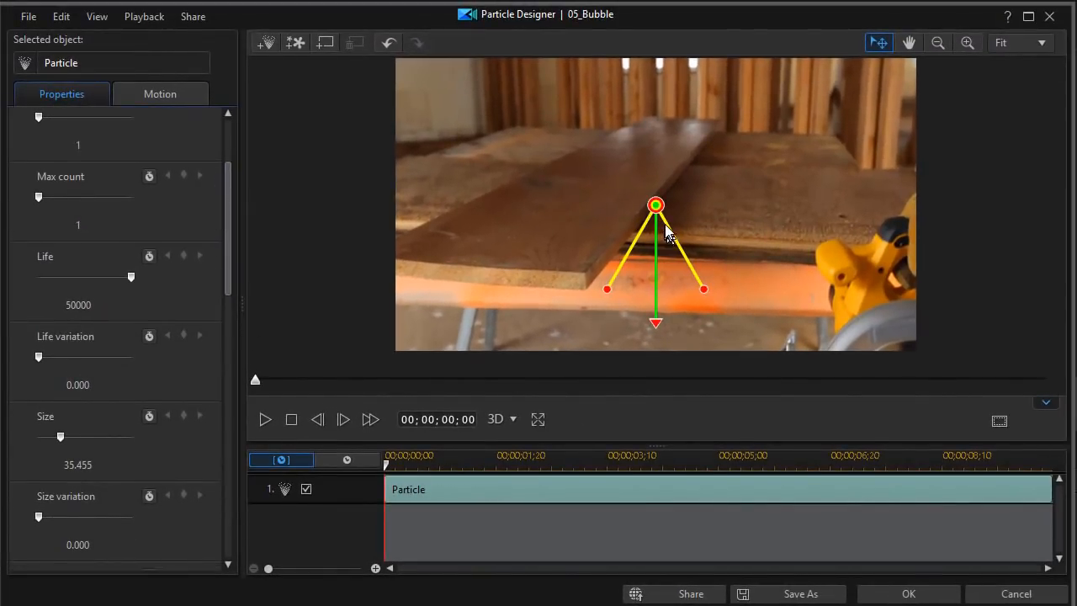
pyautogui.moveTo(607, 288); pyautogui.dragTo(653, 295)
pyautogui.moveTo(654, 207); pyautogui.dragTo(482, 168)
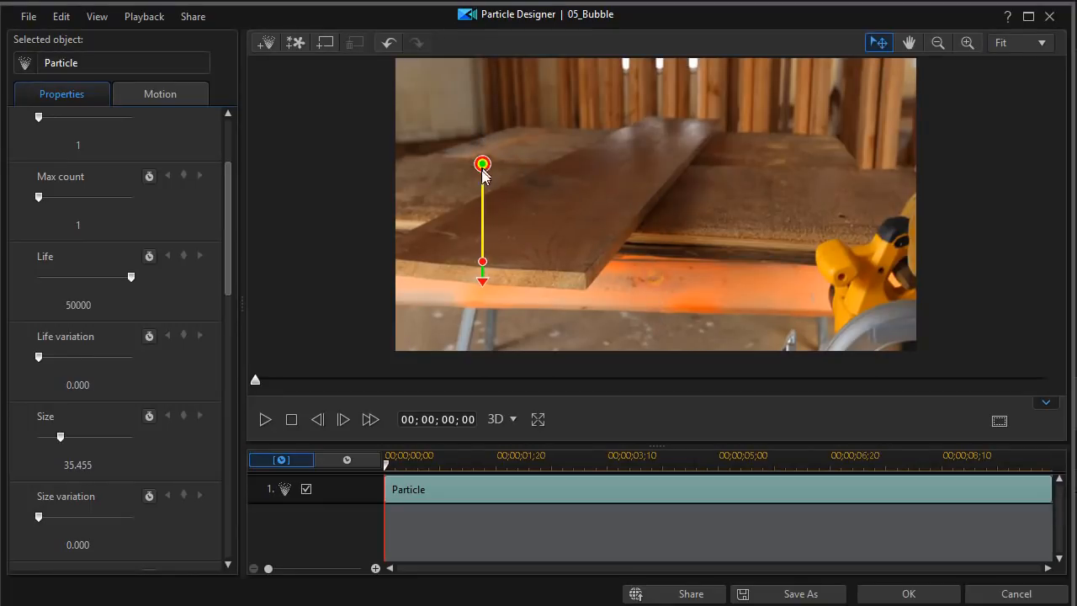
# Step: Set the particle's size to 66.818 and play part of the animation to check it
pyautogui.click(69, 304)
pyautogui.click(265, 420)
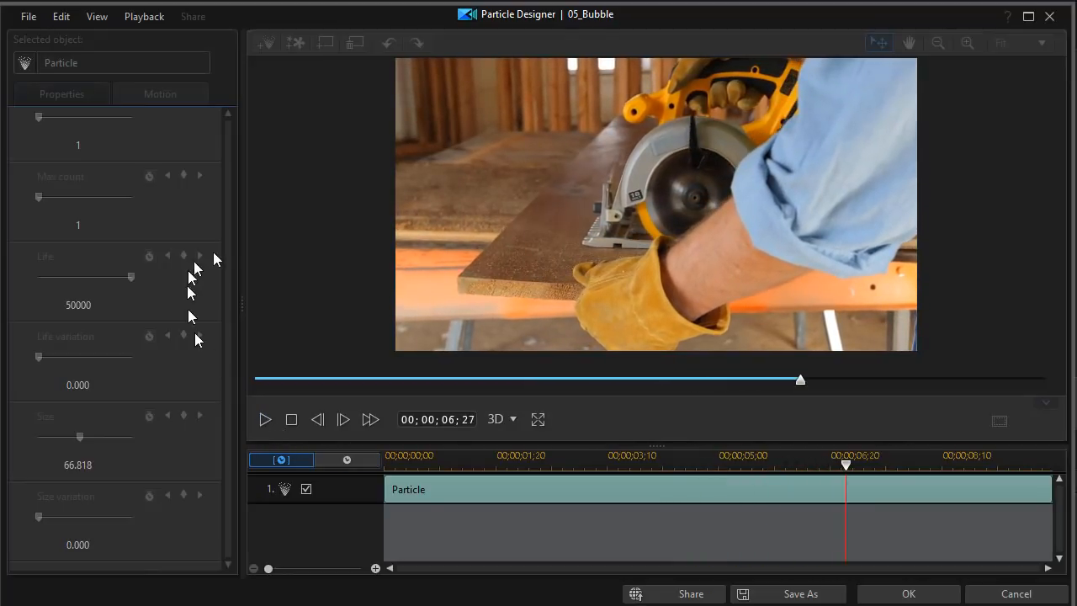
pyautogui.click(292, 427)
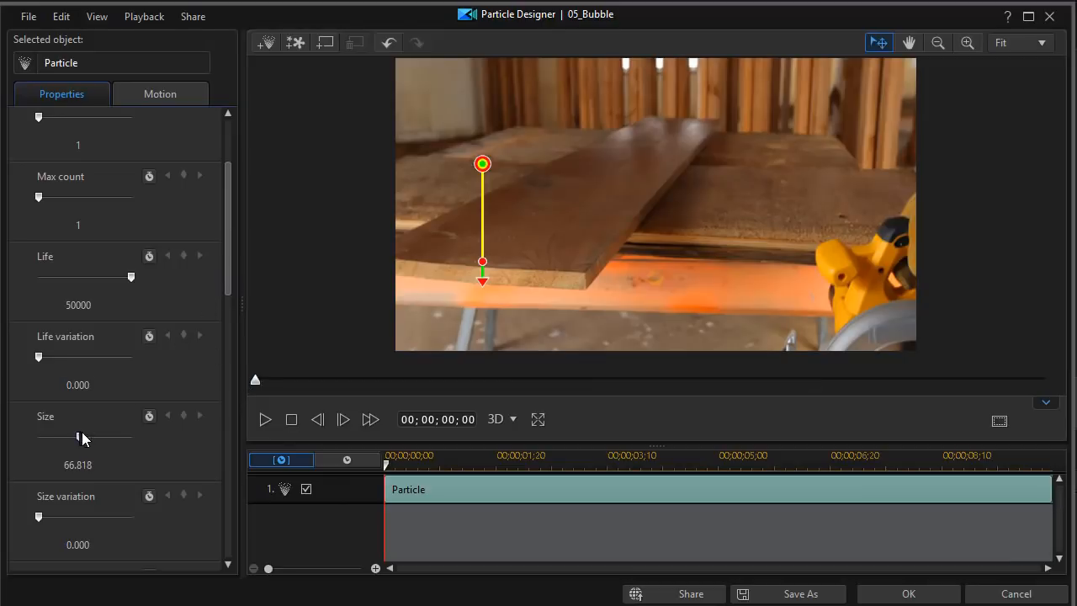
# Step: Set the particle's size to 46.364, aim the emitter's direction toward the frame's right side, and place the emitter in the frame's upper-left area
pyautogui.moveTo(63, 437); pyautogui.dragTo(67, 437)
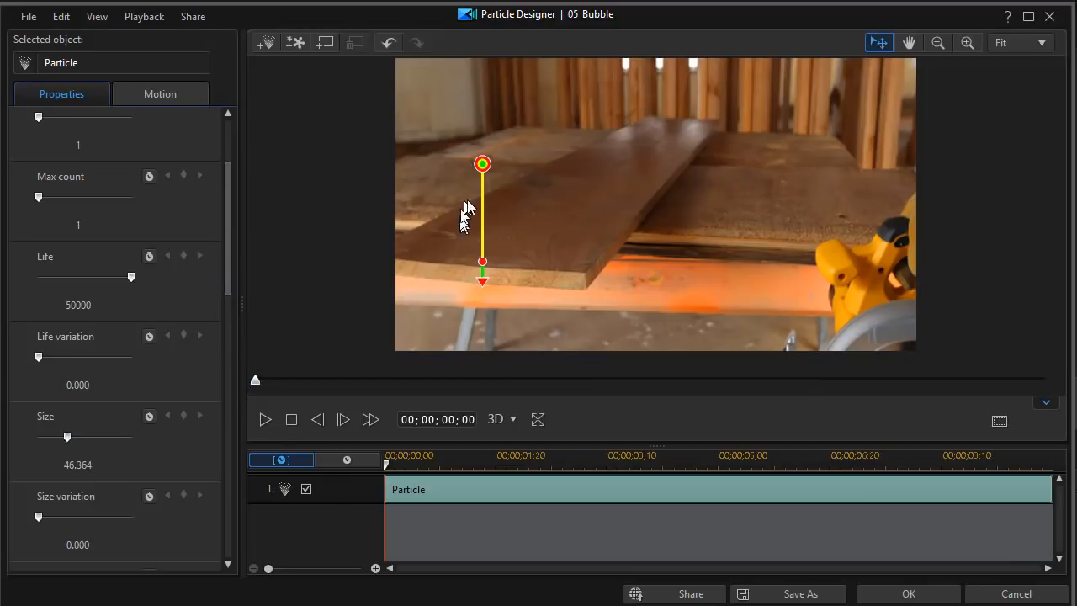
pyautogui.moveTo(483, 163); pyautogui.dragTo(539, 167)
pyautogui.moveTo(540, 284); pyautogui.dragTo(694, 182)
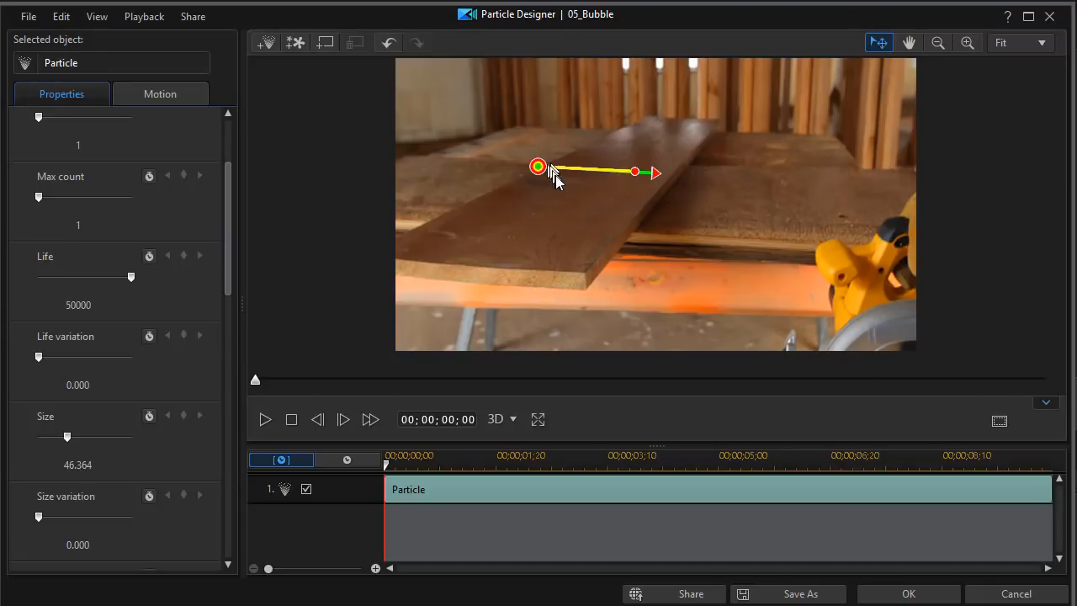
pyautogui.moveTo(541, 166); pyautogui.dragTo(503, 177)
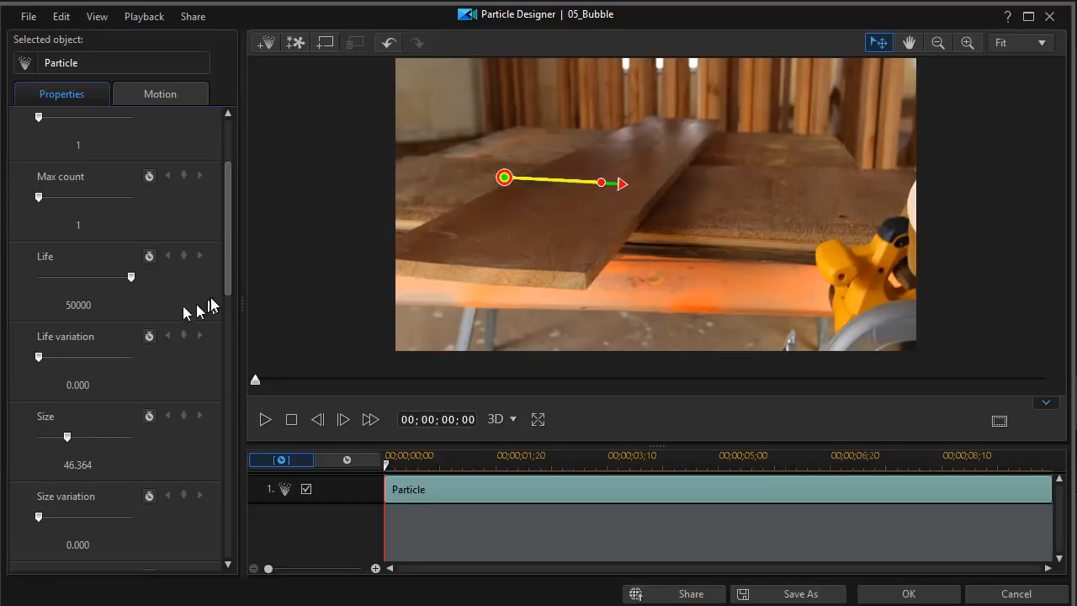
# Step: Set the particle's speed to 0 and move the emitter up and right so the whole logo sits inside the frame
pyautogui.moveTo(227, 276); pyautogui.dragTo(224, 356)
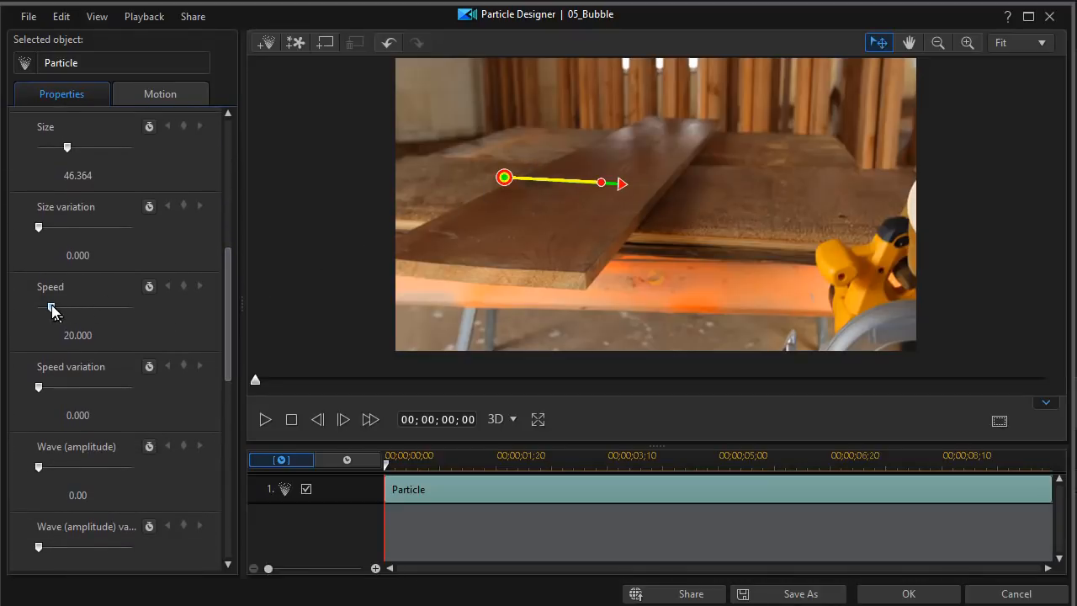
pyautogui.moveTo(51, 306); pyautogui.dragTo(1, 309)
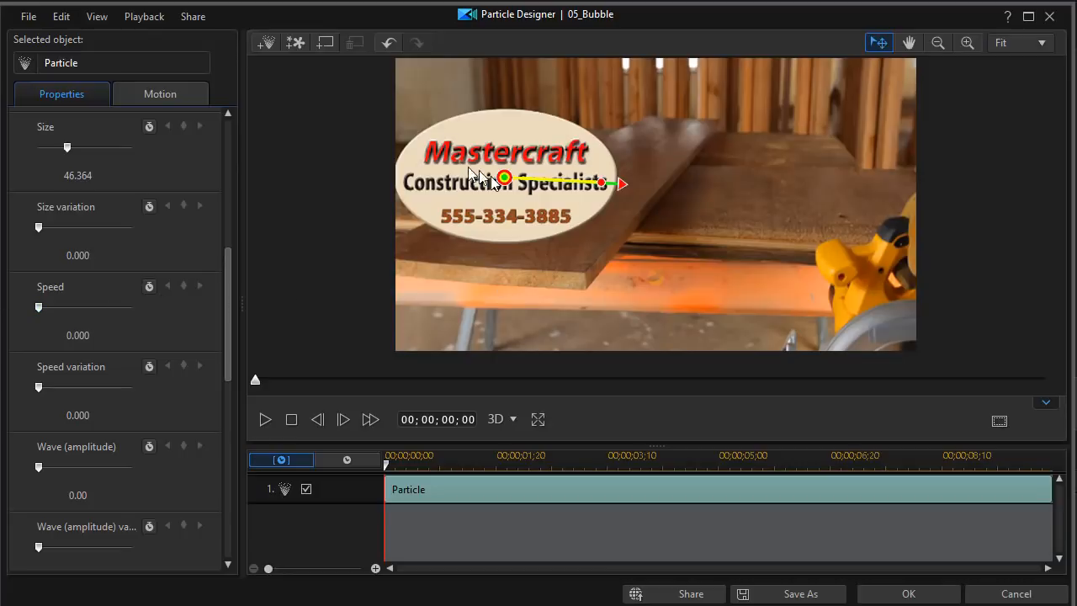
pyautogui.moveTo(505, 179); pyautogui.dragTo(535, 160)
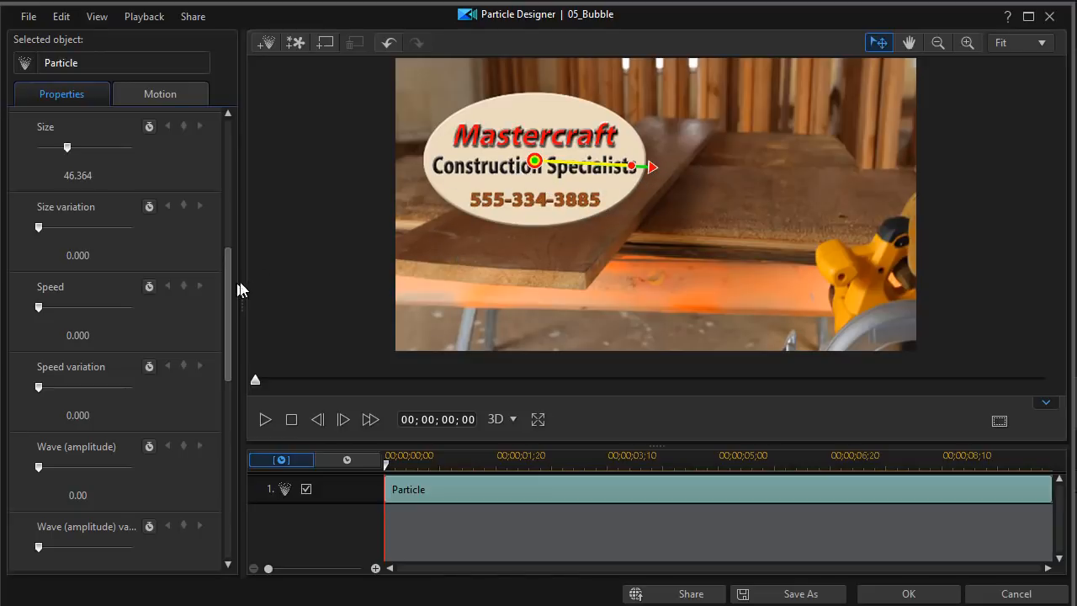
# Step: Reduce the particle's size to 28.636, move the emitter closer to the frame's upper-left corner, and play part of the animation to check it
pyautogui.moveTo(228, 279); pyautogui.dragTo(228, 248)
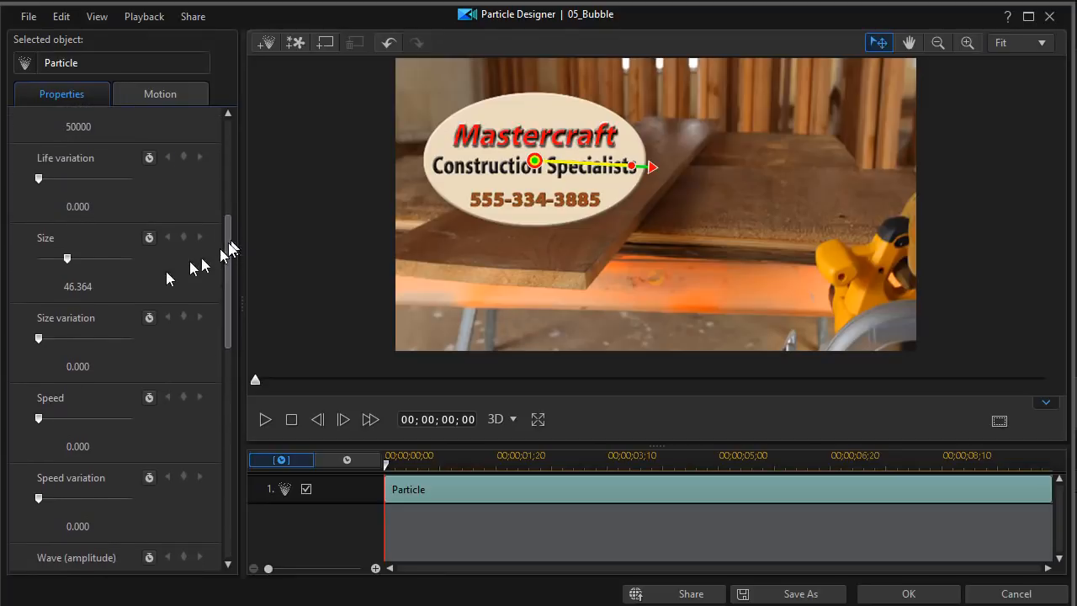
pyautogui.moveTo(67, 264); pyautogui.dragTo(57, 266)
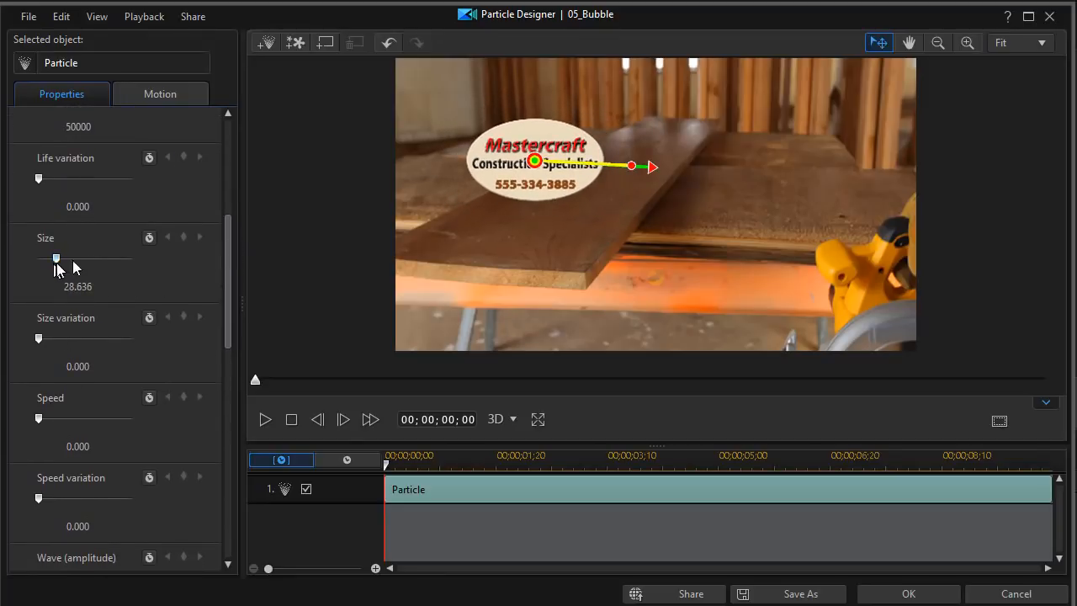
pyautogui.moveTo(535, 154); pyautogui.dragTo(482, 145)
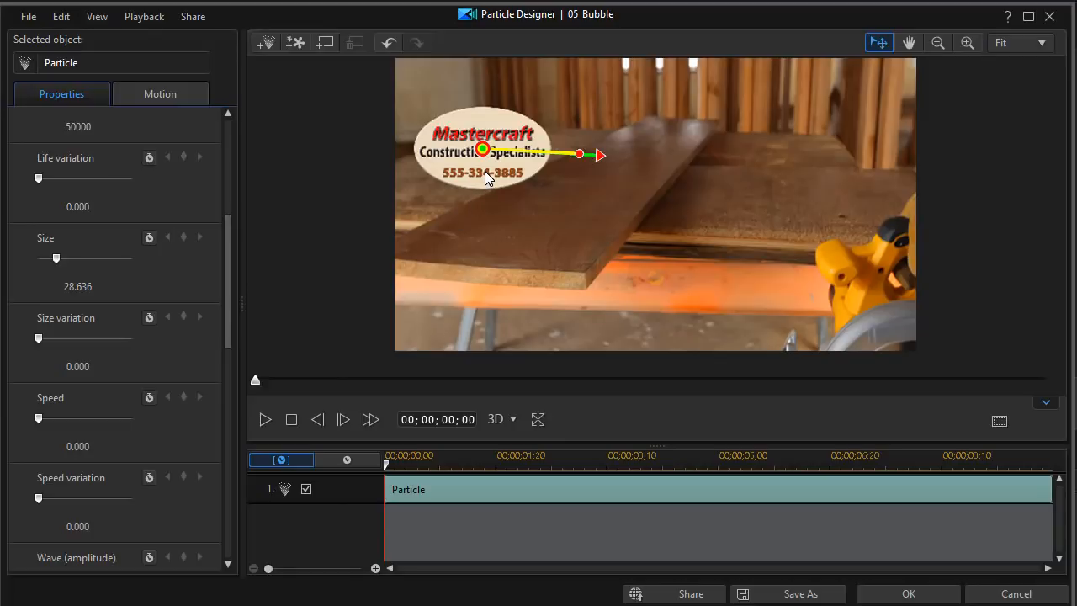
pyautogui.click(264, 421)
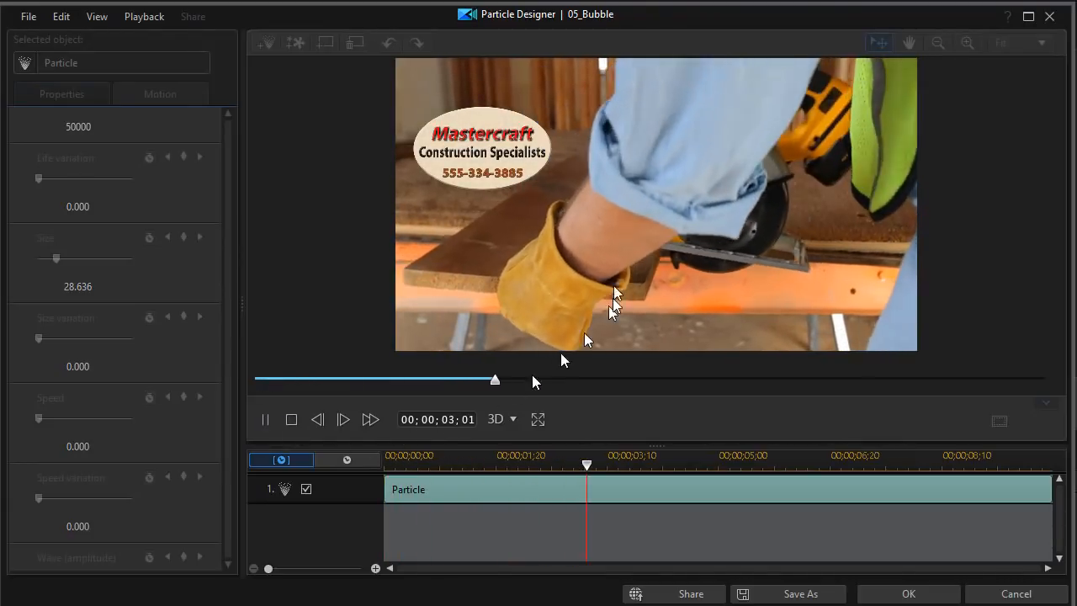
pyautogui.click(290, 420)
# Step: Set the particle's speed to 9.545 and play part of the animation to judge the movement
pyautogui.moveTo(39, 415); pyautogui.dragTo(45, 418)
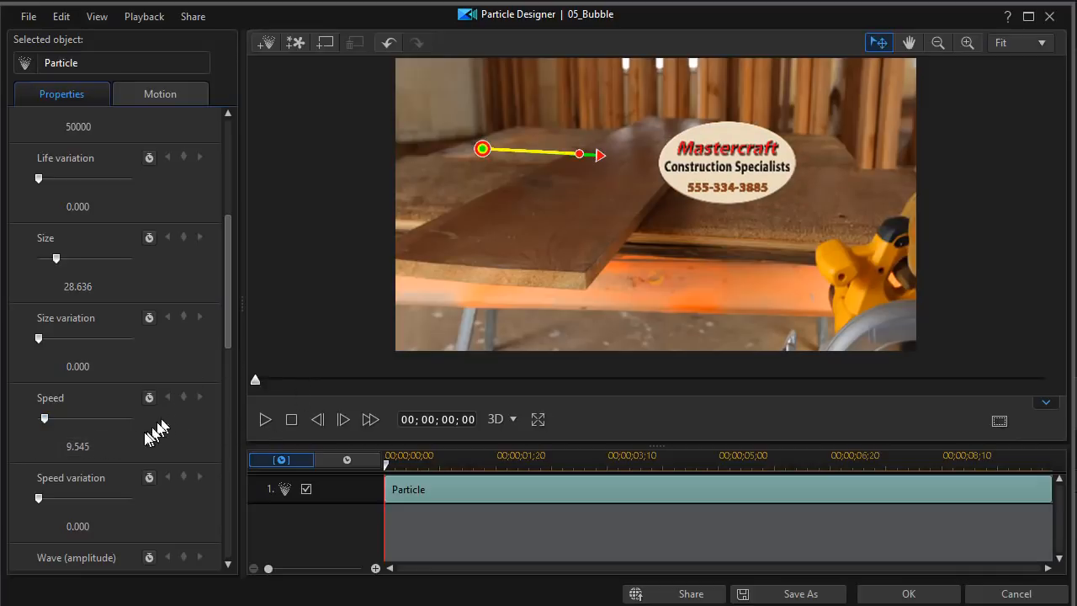
pyautogui.click(265, 420)
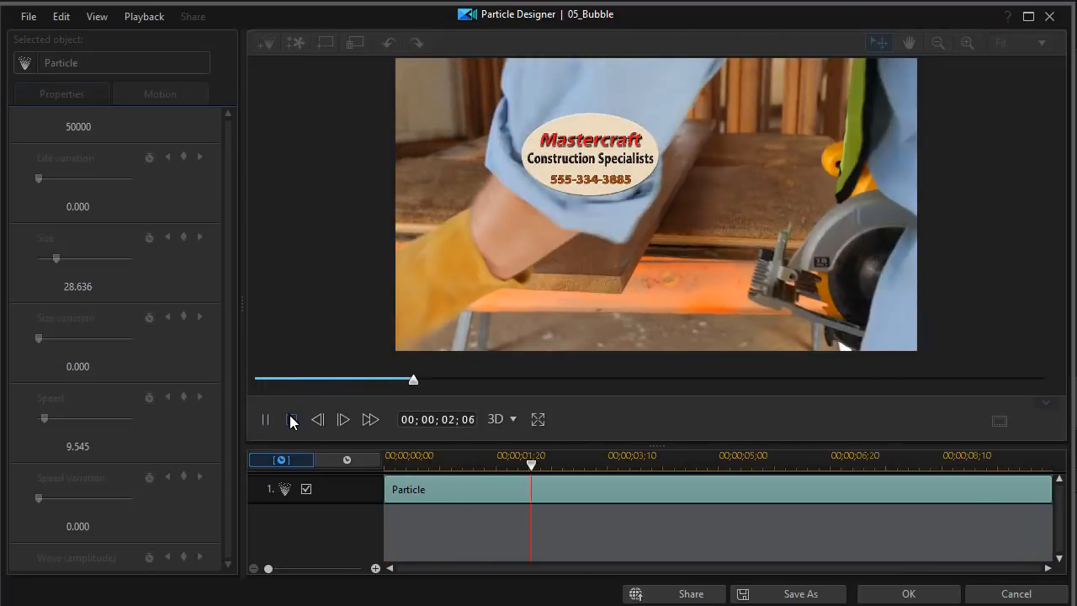
pyautogui.click(292, 421)
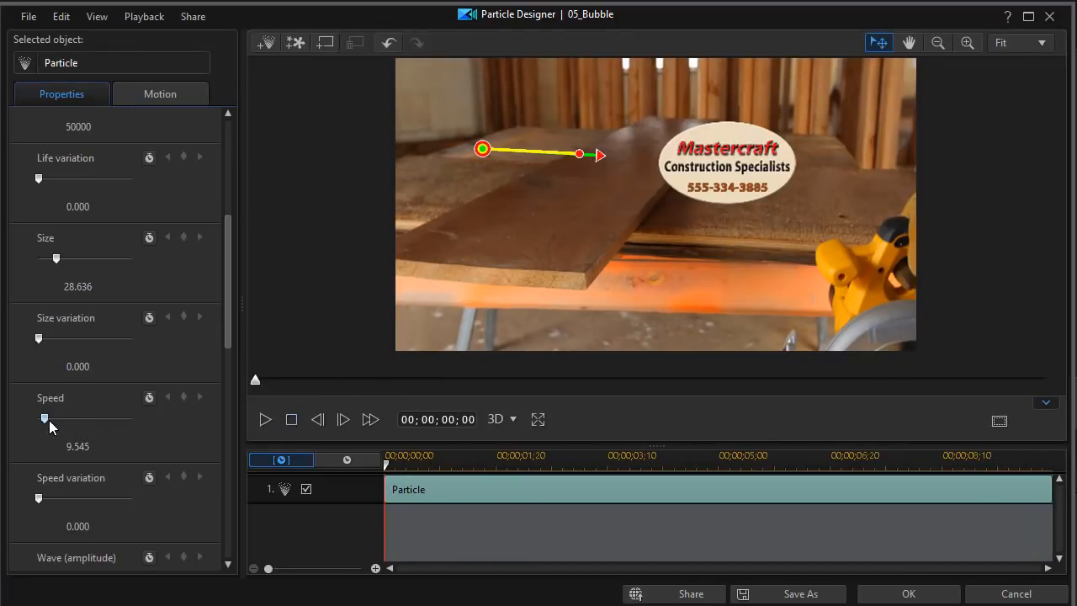
# Step: Set the particle's speed to 7 and level the emitter's direction so the logo travels horizontally
pyautogui.click(75, 451)
pyautogui.write('7')
pyautogui.press('Return')
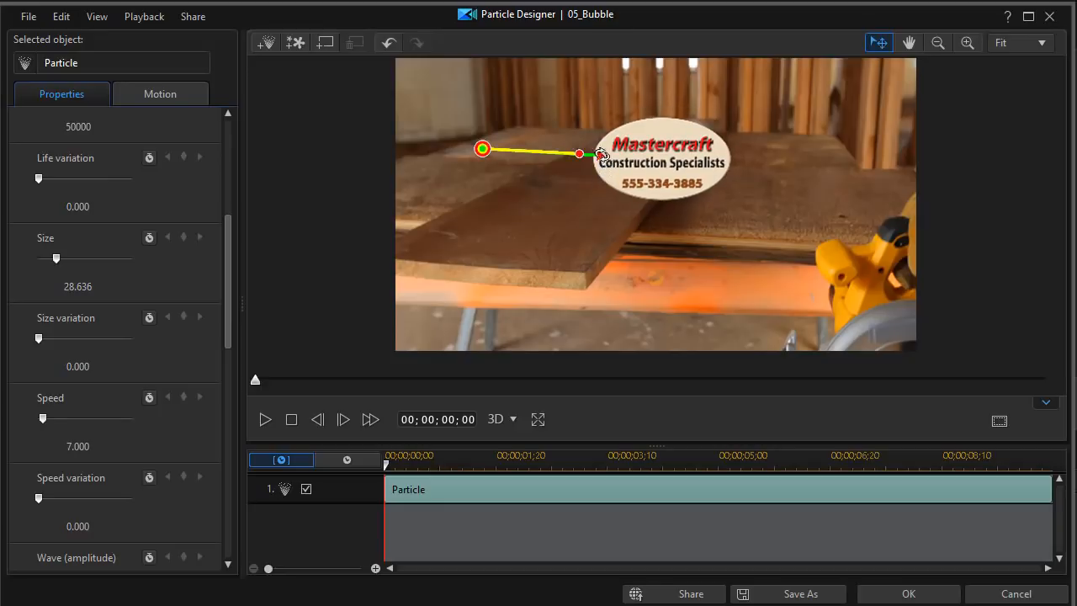
pyautogui.moveTo(597, 156); pyautogui.dragTo(603, 150)
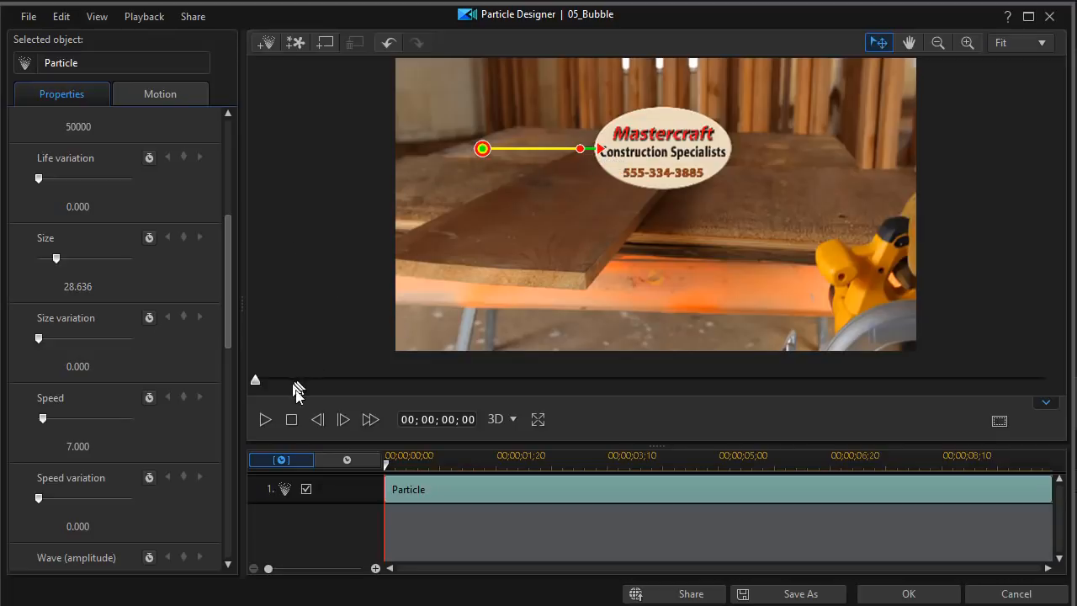
# Step: Play the animation to check the movement and save the particle design as a template named mastercraft
pyautogui.click(265, 418)
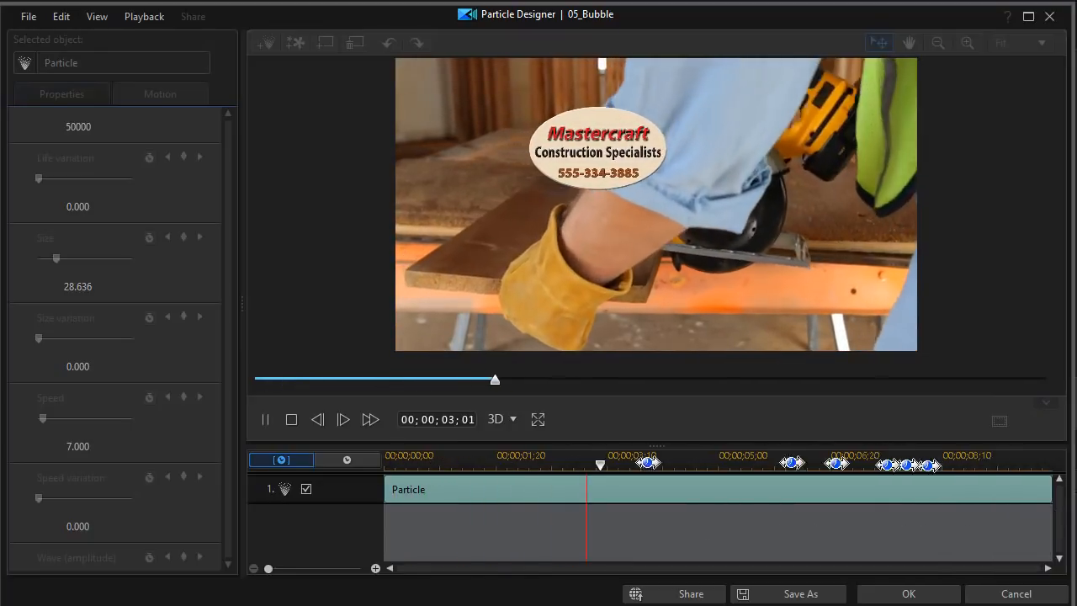
pyautogui.click(797, 592)
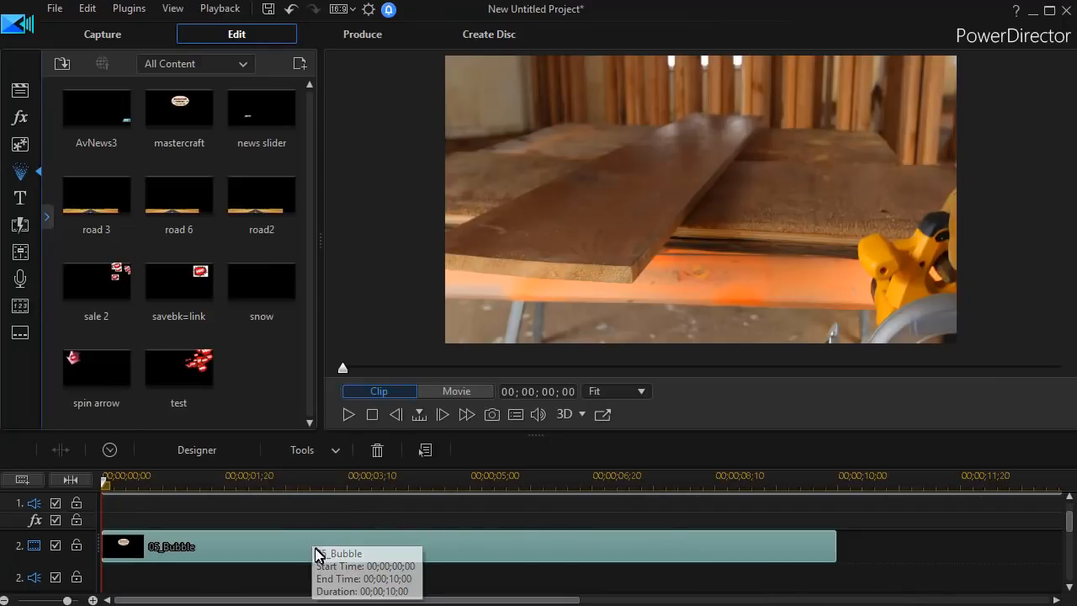
# Step: Replace the 05_Bubble clip on track 2 with the mastercraft template from the Custom particles, starting at 00;00;00;00
pyautogui.press('Delete')
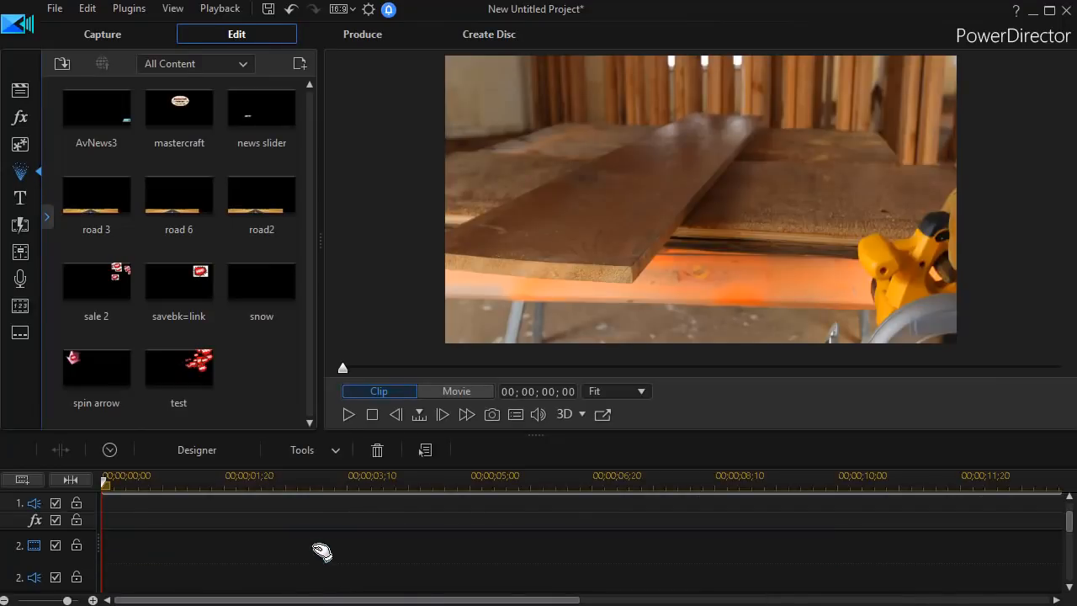
pyautogui.click(244, 68)
pyautogui.click(216, 99)
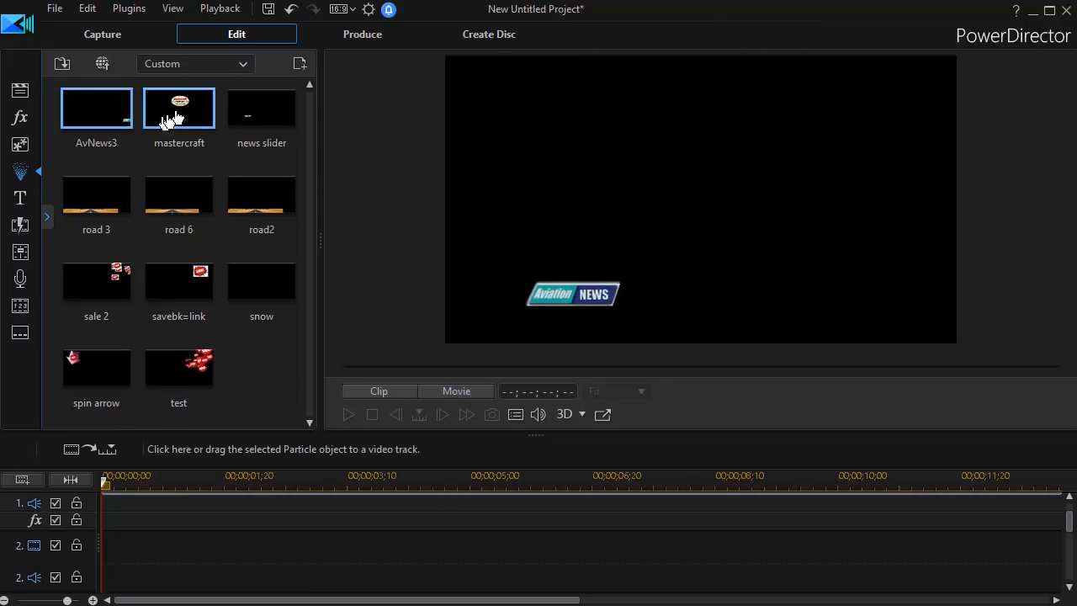
pyautogui.moveTo(174, 113); pyautogui.dragTo(103, 551)
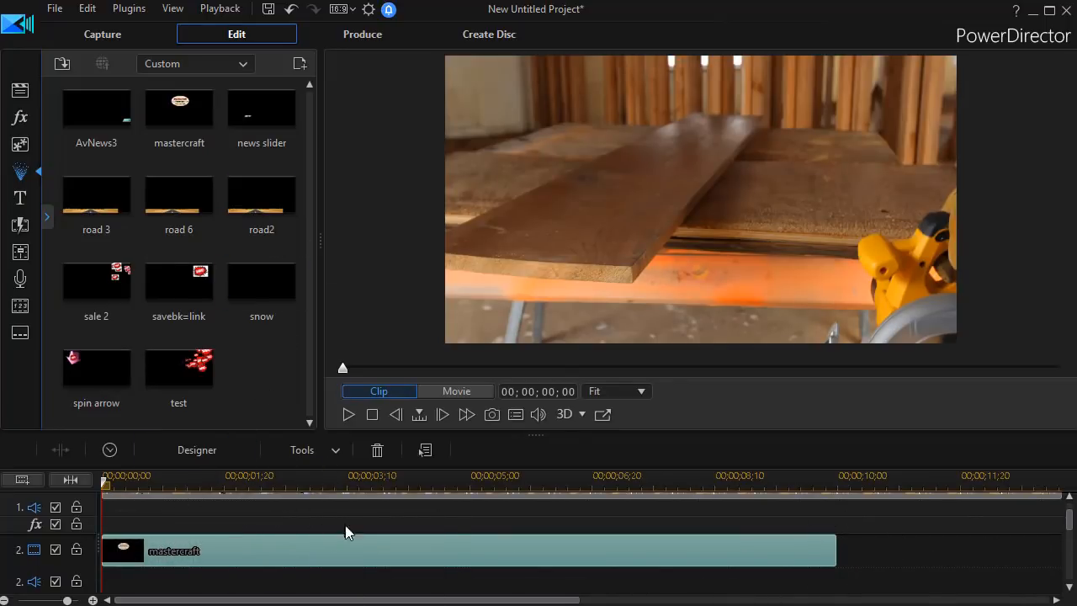
# Step: Copy the mastercraft clip and paste three copies end to end after it on track 2, starting at 10, 20 and 30 seconds
pyautogui.rightClick(348, 562)
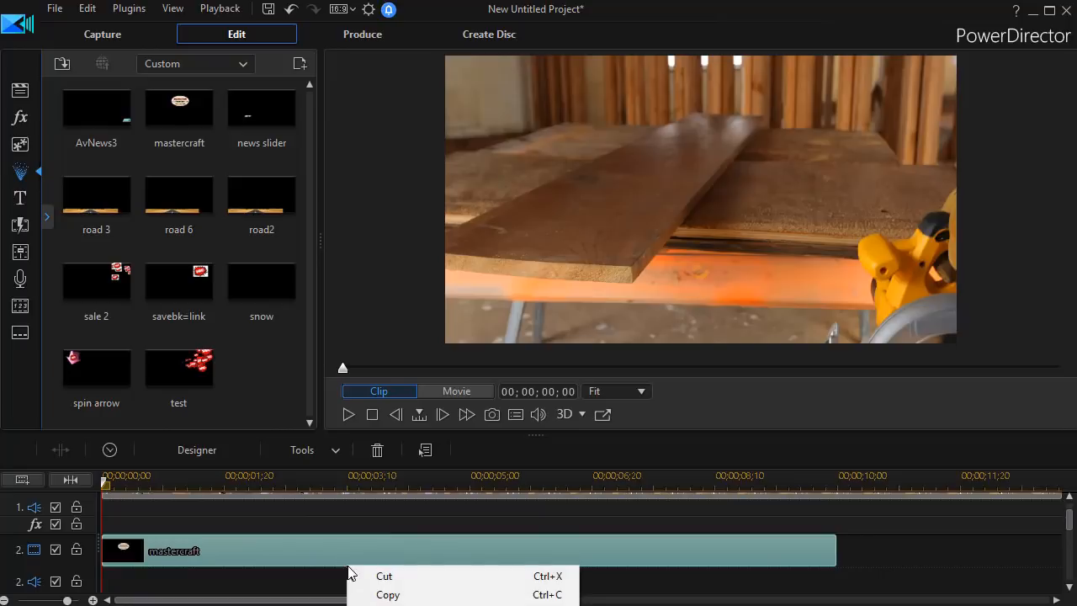
pyautogui.click(402, 597)
pyautogui.press('End')
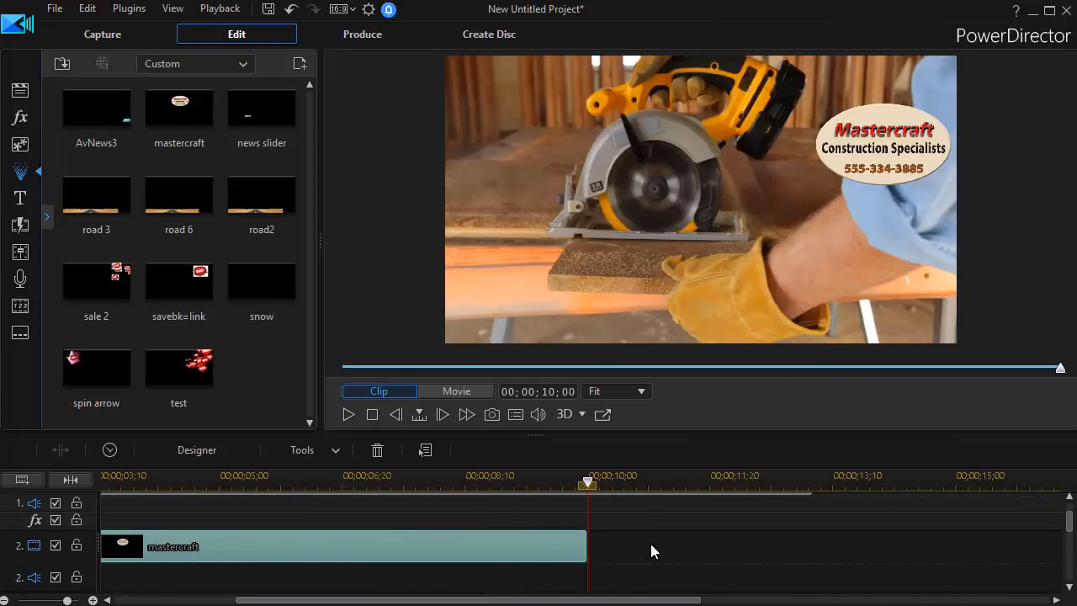
pyautogui.hotkey('ctrl', 'v')
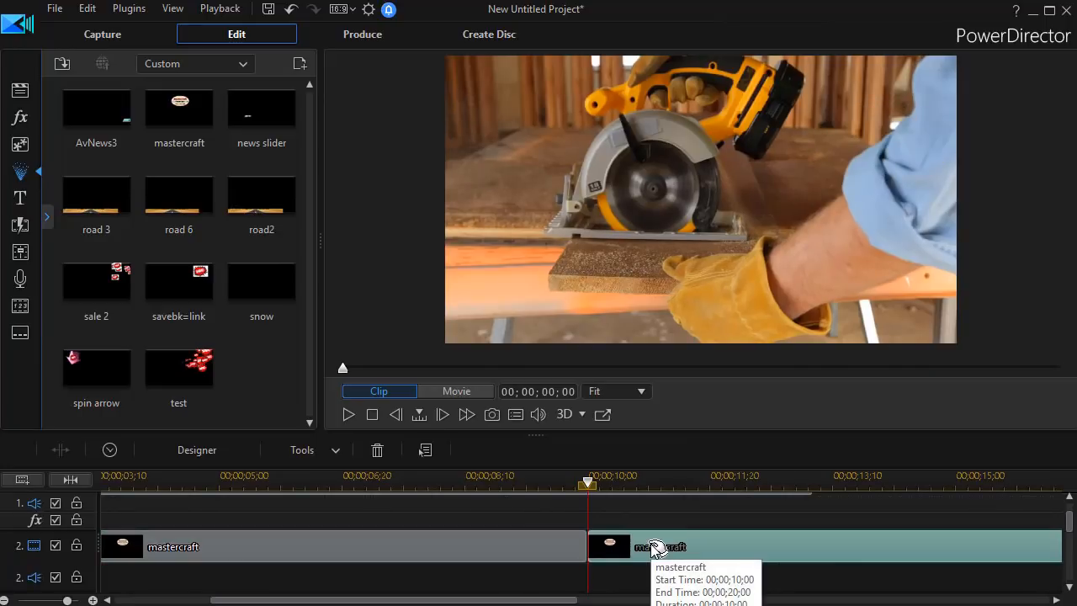
pyautogui.press('End')
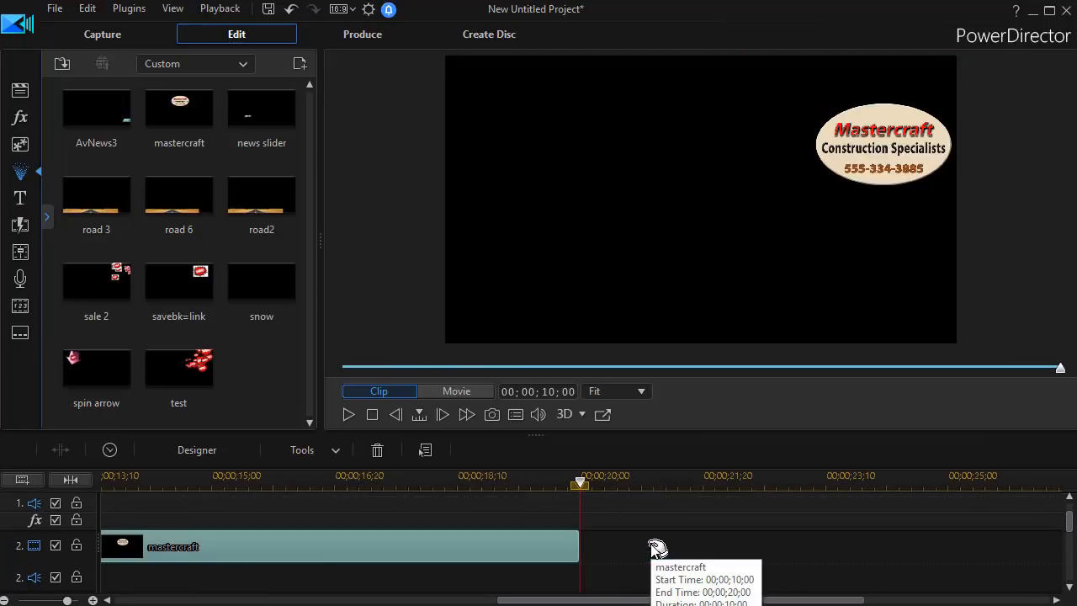
pyautogui.hotkey('ctrl', 'v')
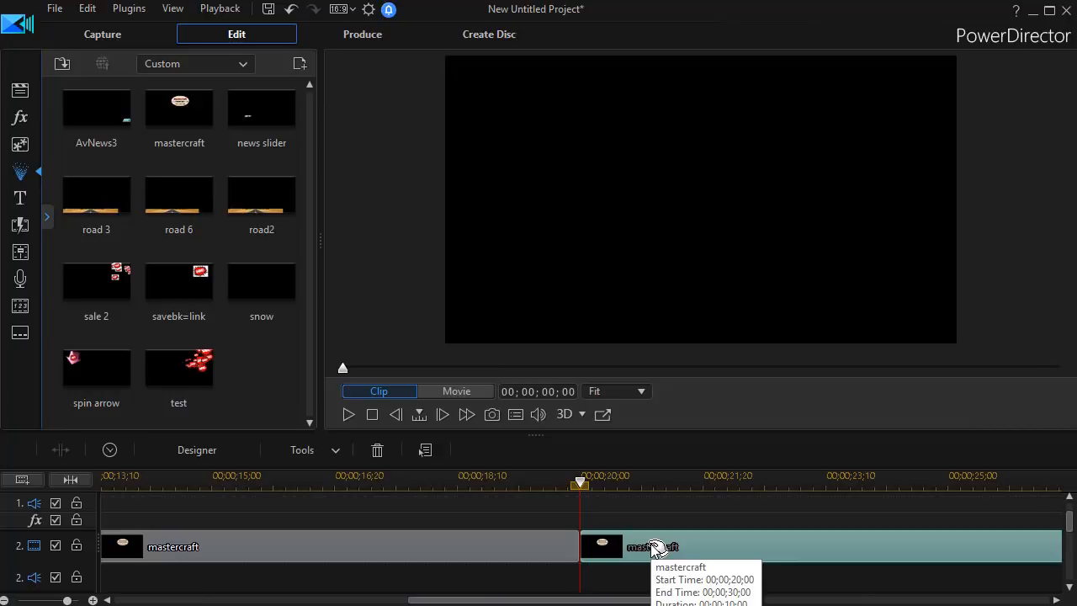
pyautogui.press('End')
pyautogui.hotkey('ctrl', 'v')
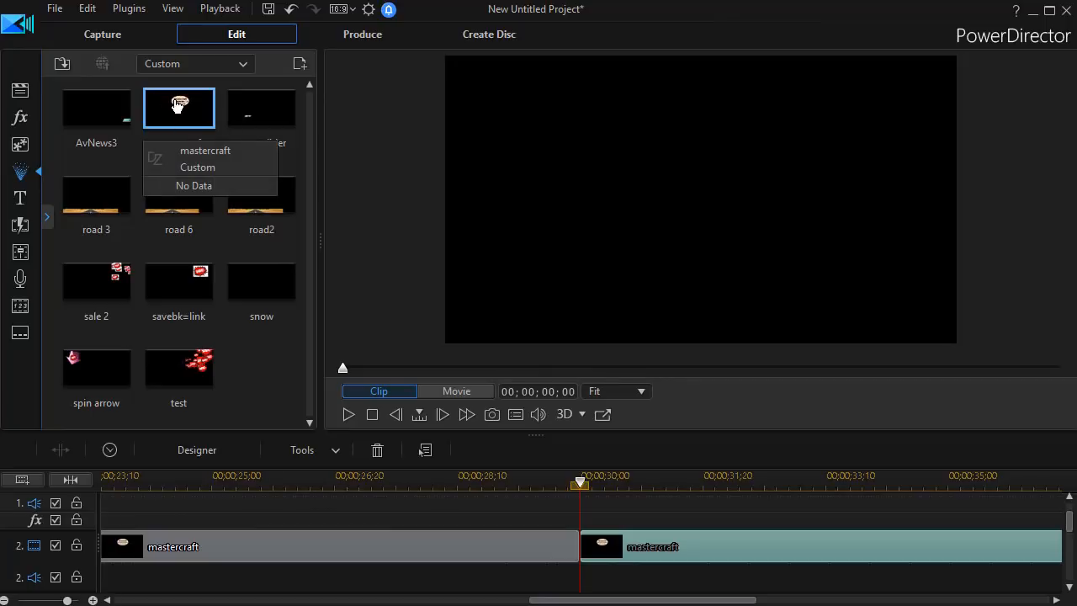
# Step: Play the whole movie from the start to check the logo's motion across the repeated mastercraft clips
pyautogui.click(348, 412)
pyautogui.click(371, 414)
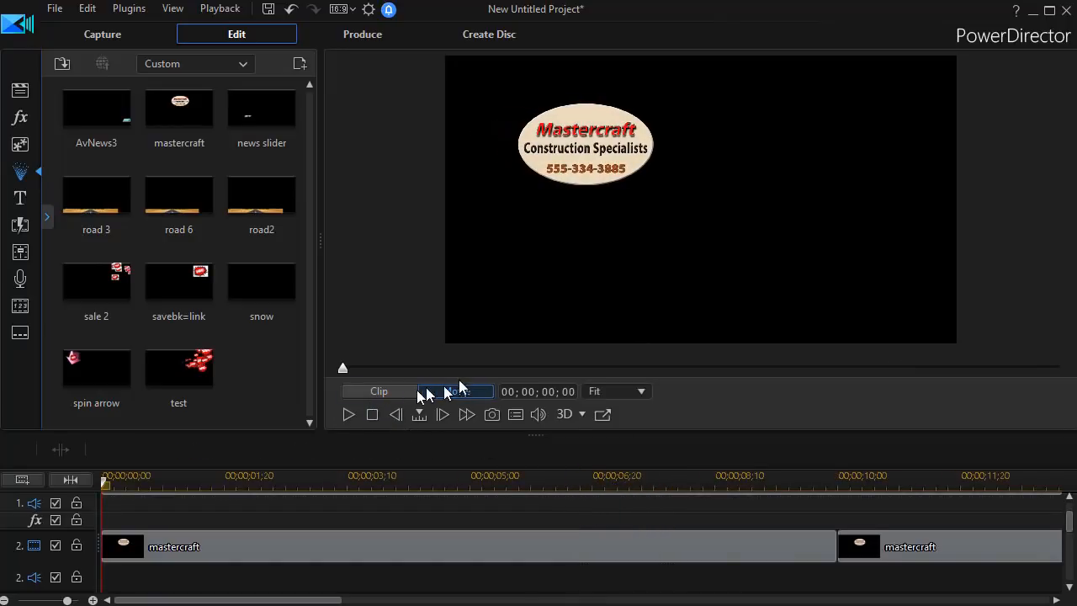
pyautogui.click(350, 414)
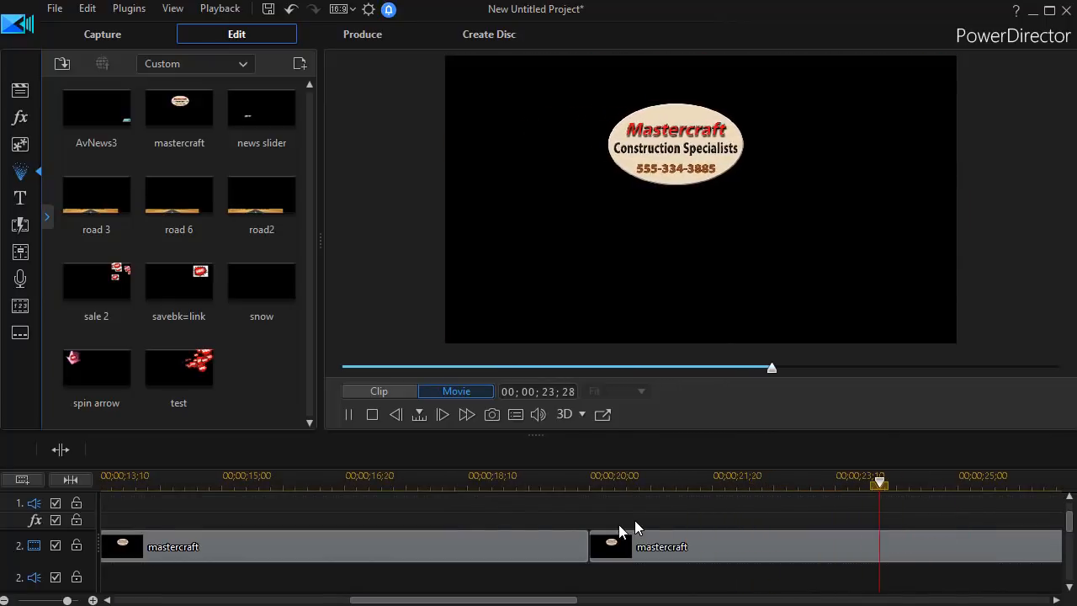
pyautogui.click(349, 414)
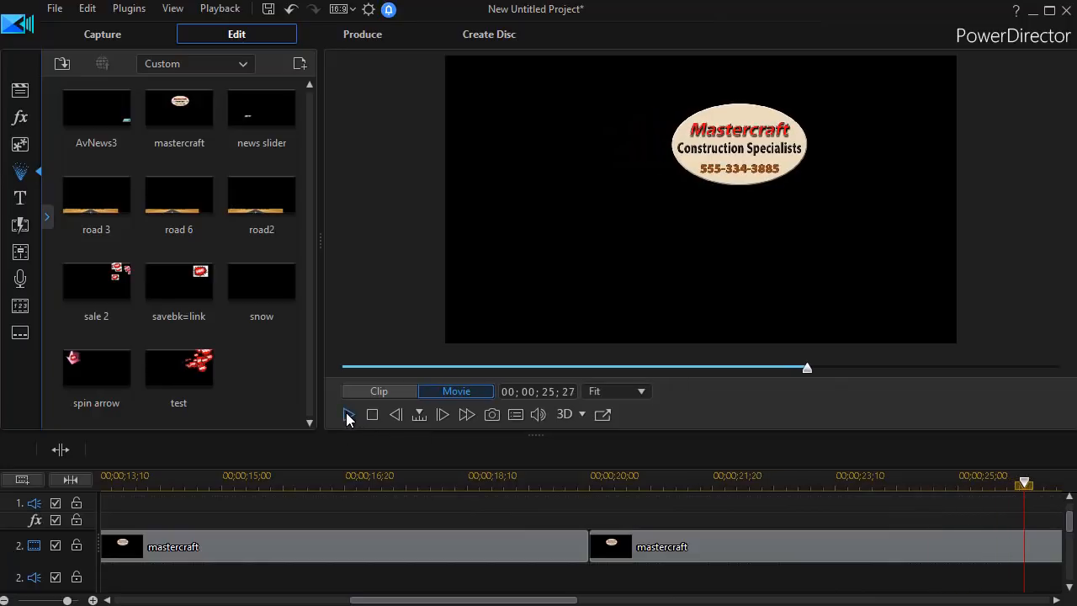